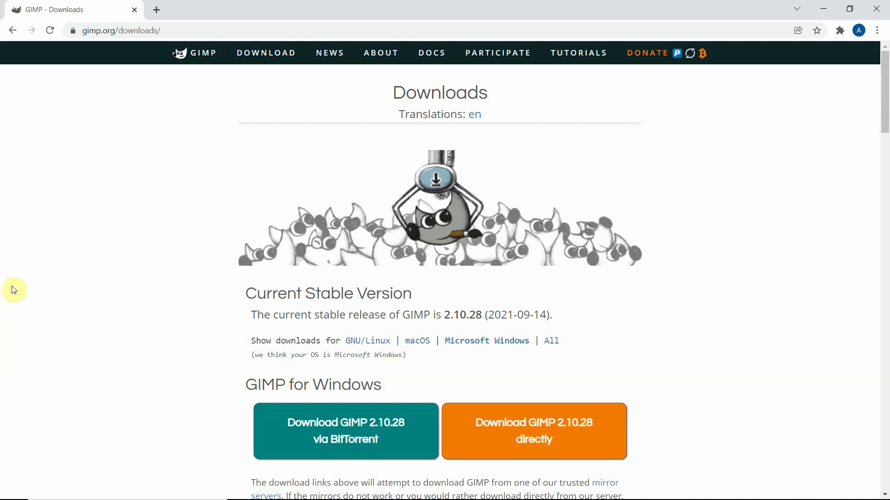
- Switch to Photos and examine the fine detail of Garden1.jpeg at high magnification
mouse_move(218, 497)
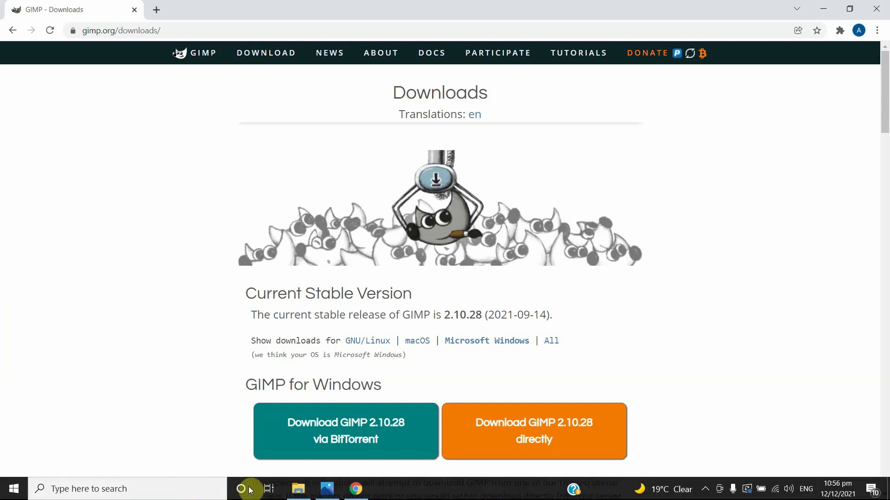
left_click(326, 488)
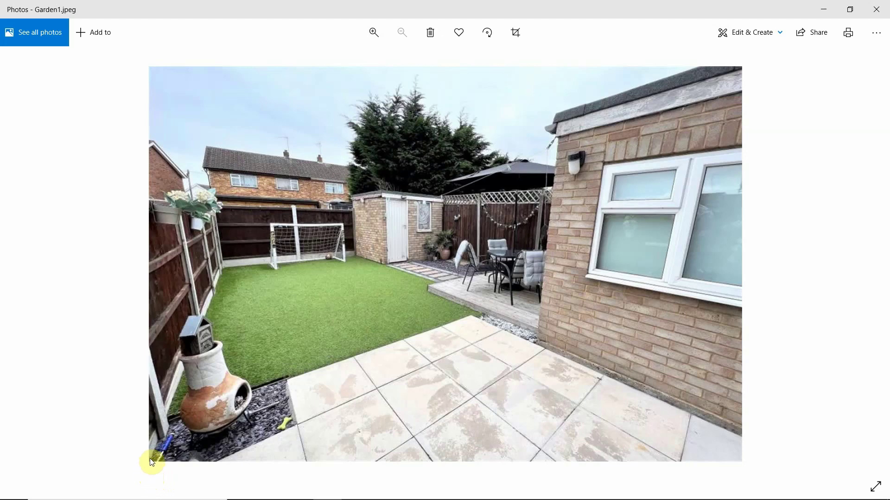
scroll(149, 457, "up", 10)
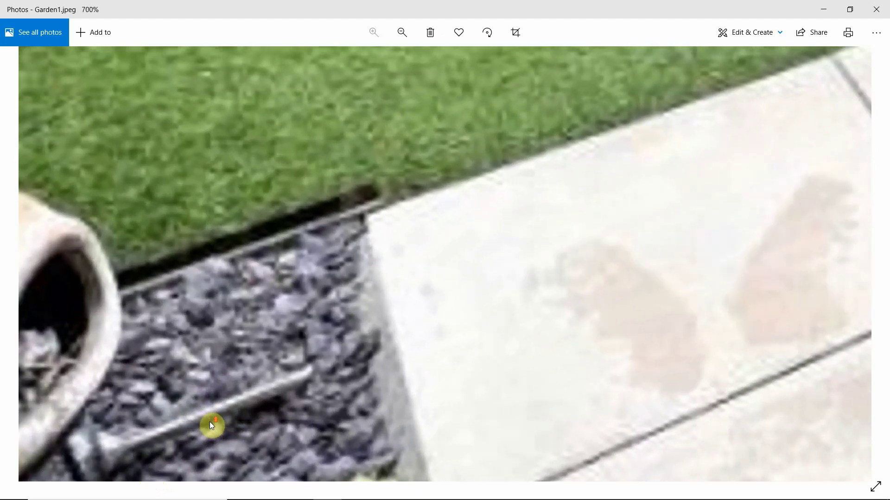
scroll(276, 401, "down", 10)
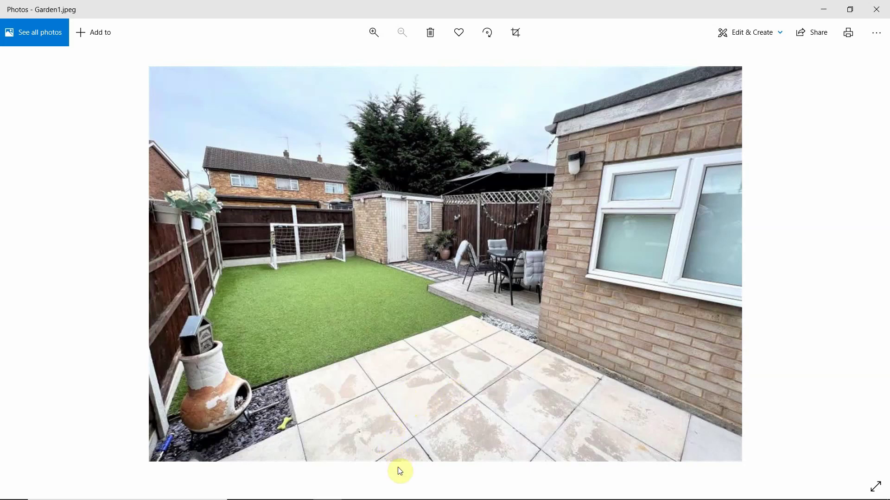
- Switch to File Explorer and check the file size of Garden1 in its properties
mouse_move(387, 494)
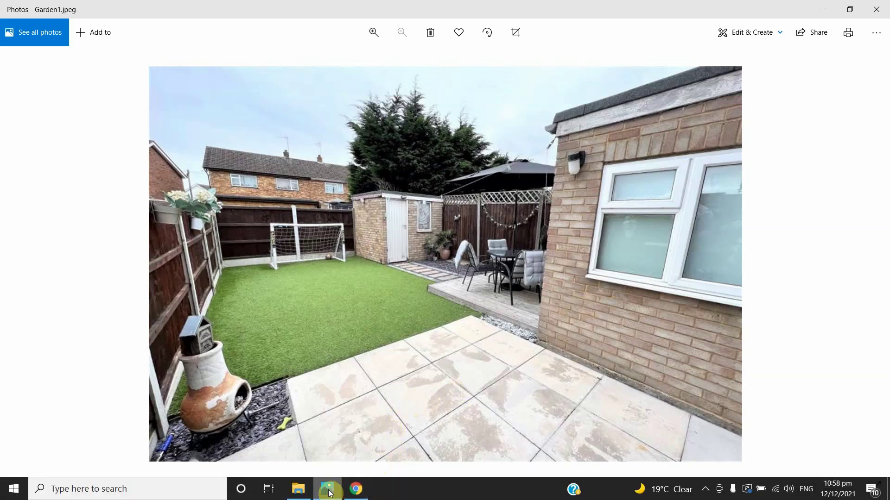
mouse_move(325, 484)
mouse_move(299, 494)
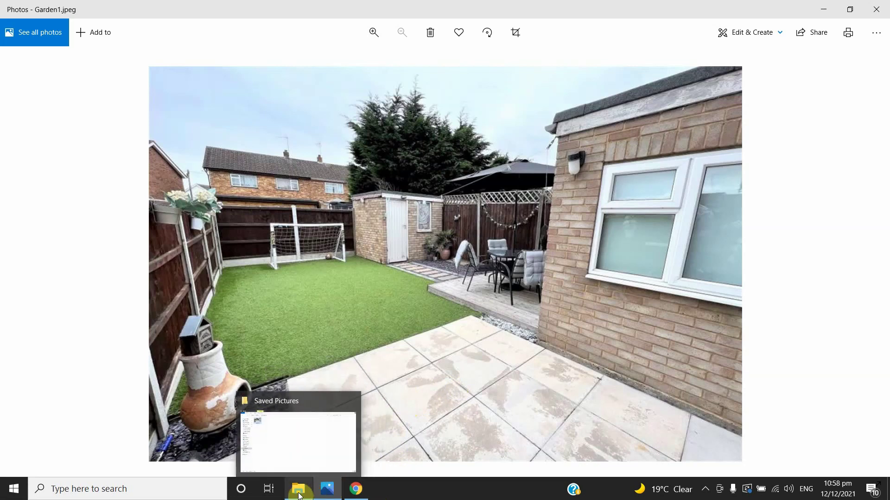
left_click(299, 495)
double_click(131, 82)
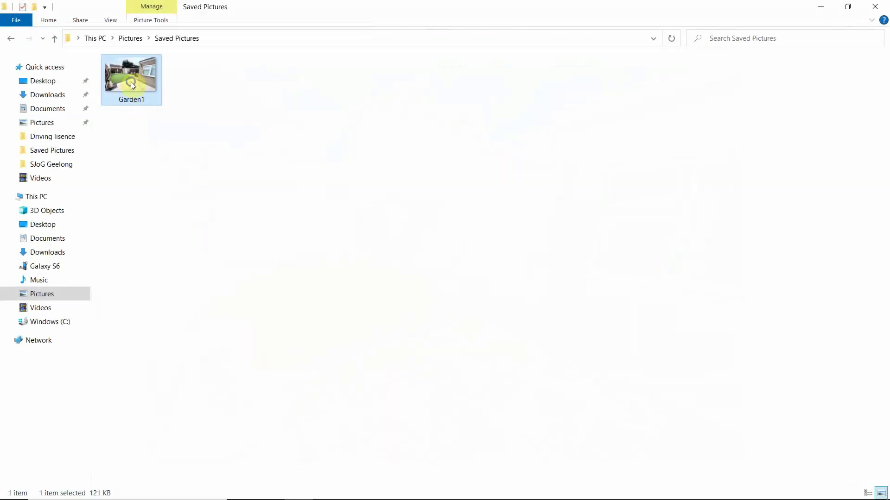
right_click(131, 82)
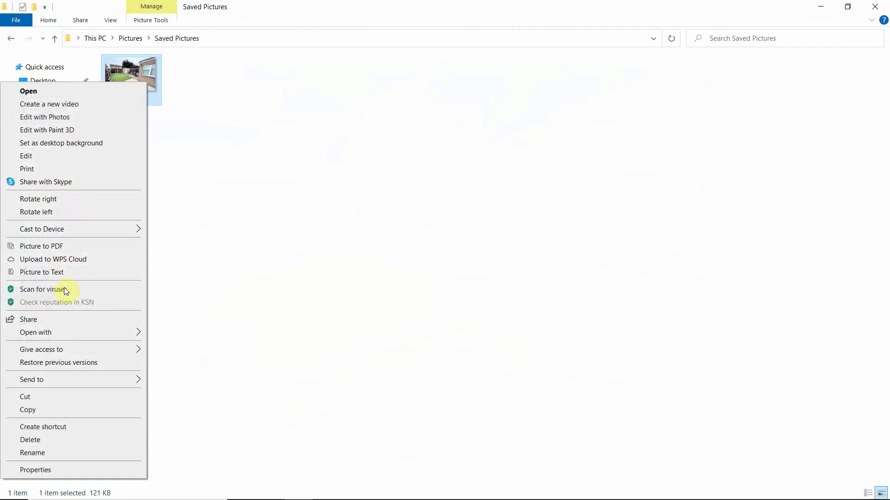
left_click(51, 470)
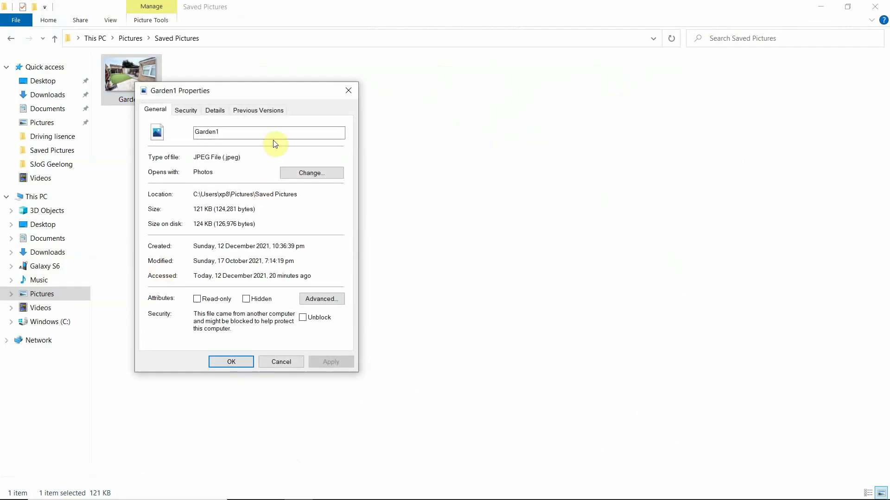
left_click_drag(268, 96, 137, 70)
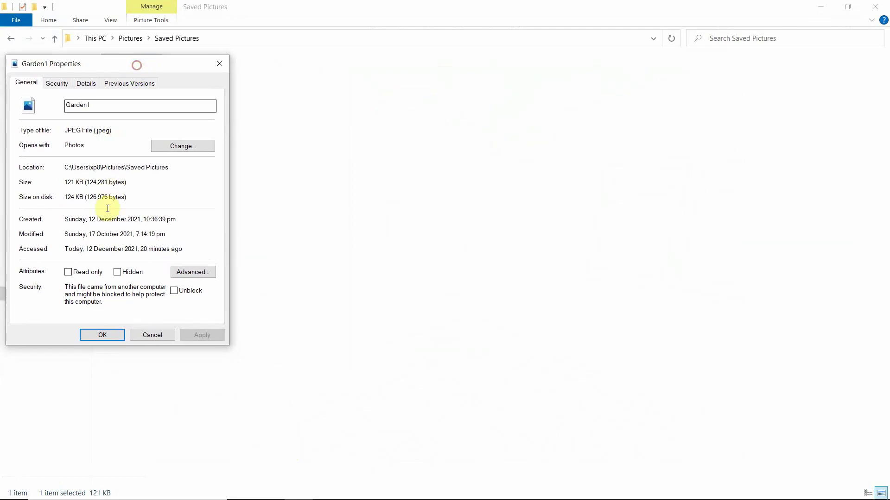
left_click_drag(75, 182, 64, 182)
- Check the pixel dimensions and the horizontal and vertical resolution in Garden1's file details and close the properties
left_click(86, 84)
scroll(80, 162, "down", 3)
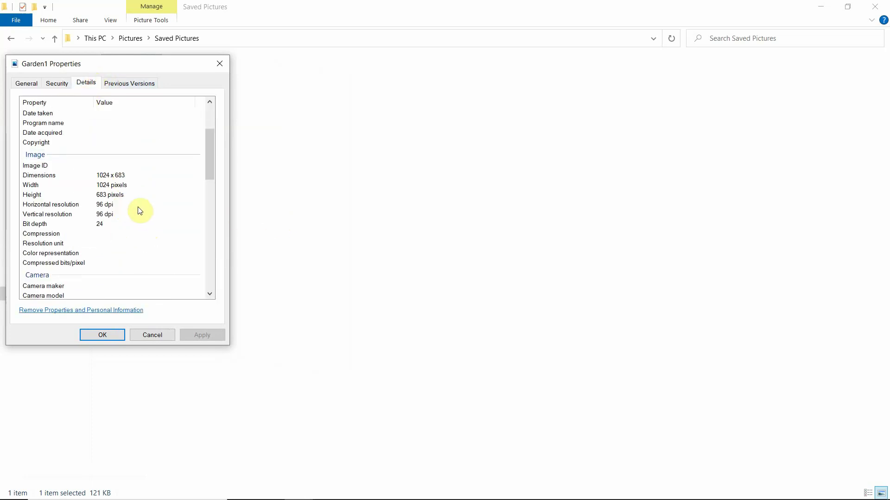
left_click(106, 206)
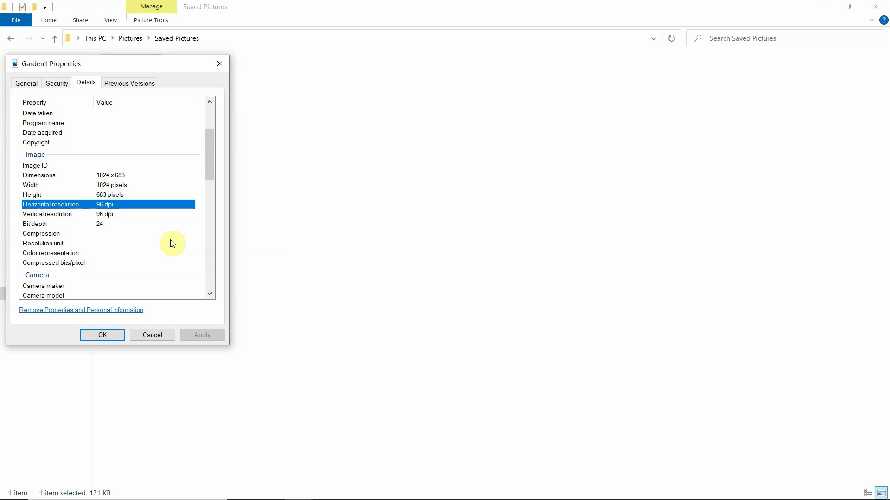
left_click(103, 214)
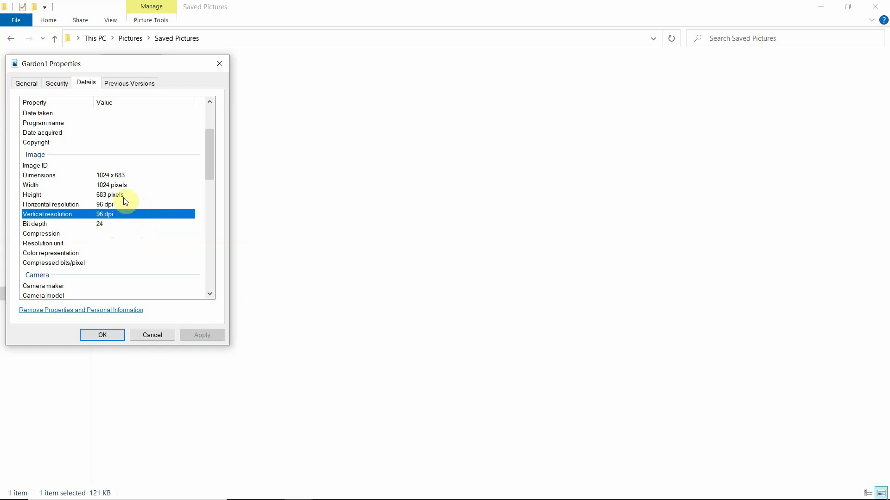
left_click(153, 335)
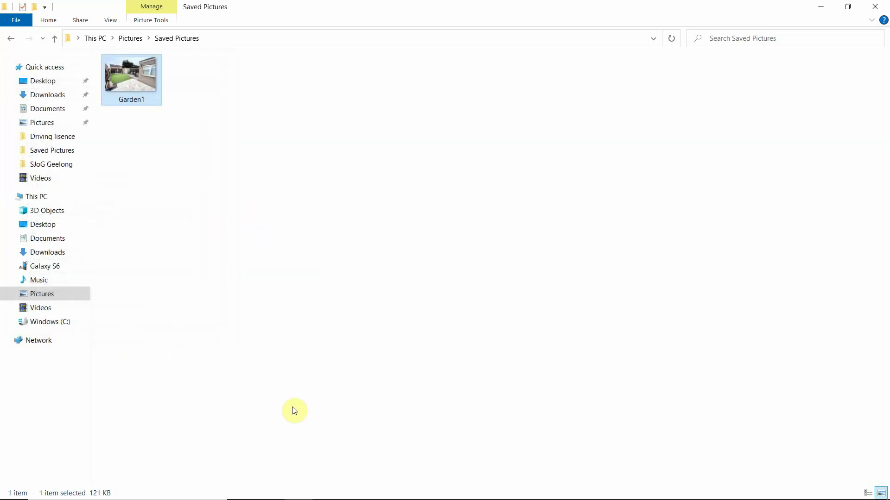
- Switch to Chrome and review the GIMP downloads offered for macOS, GNU/Linux and Microsoft Windows, ending on the Windows version
mouse_move(286, 498)
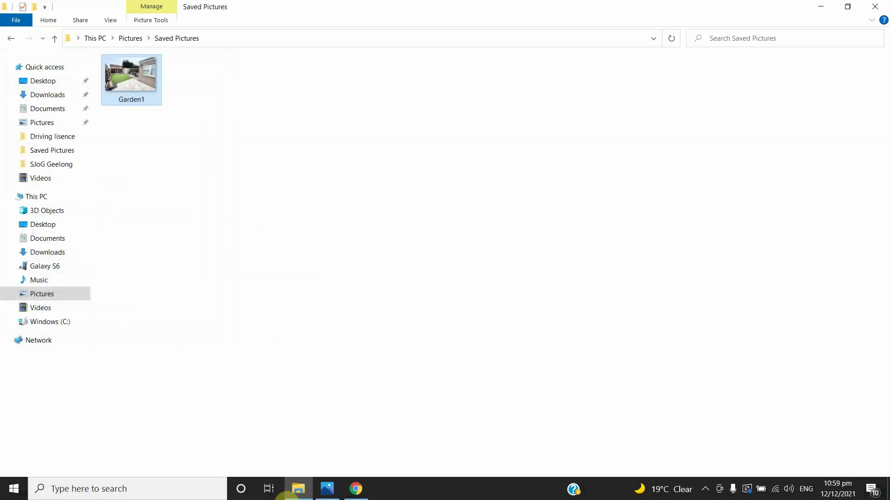
left_click(357, 496)
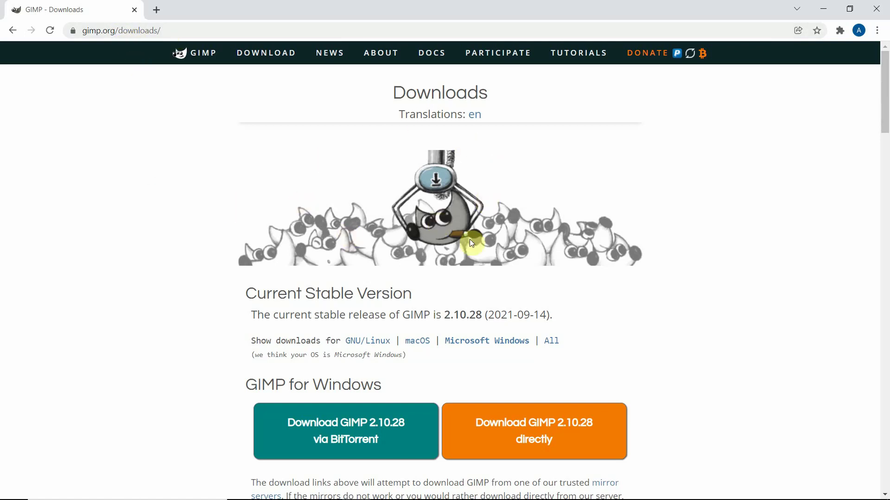
scroll(507, 222, "down", 3)
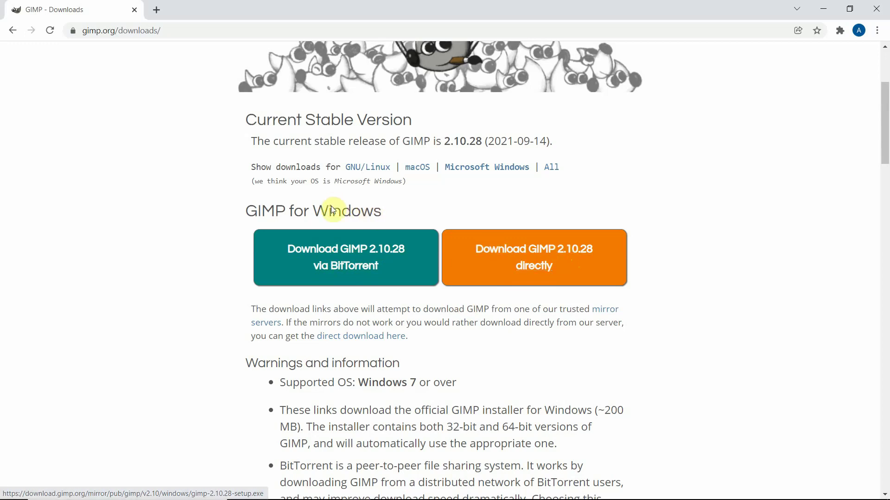
left_click_drag(317, 212, 388, 212)
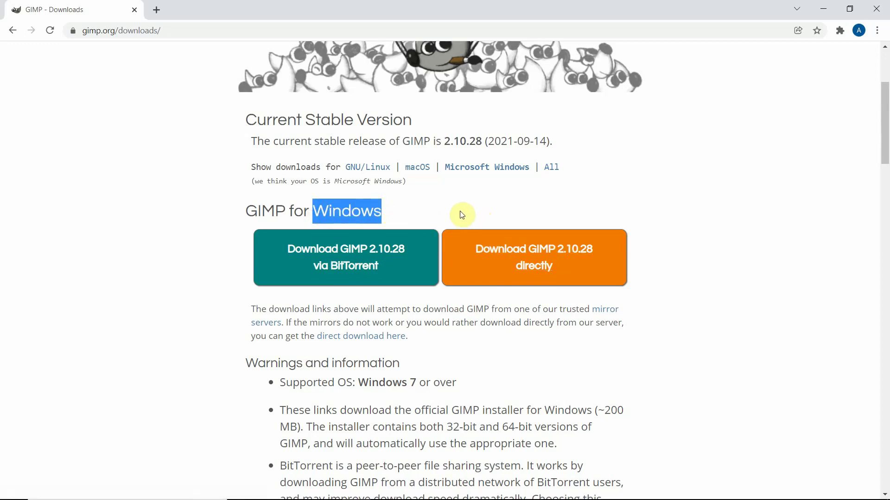
left_click(417, 173)
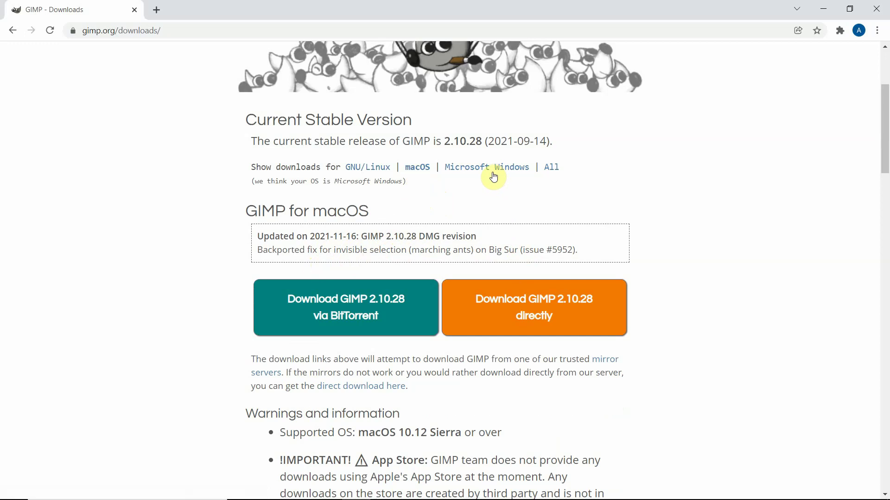
left_click(369, 171)
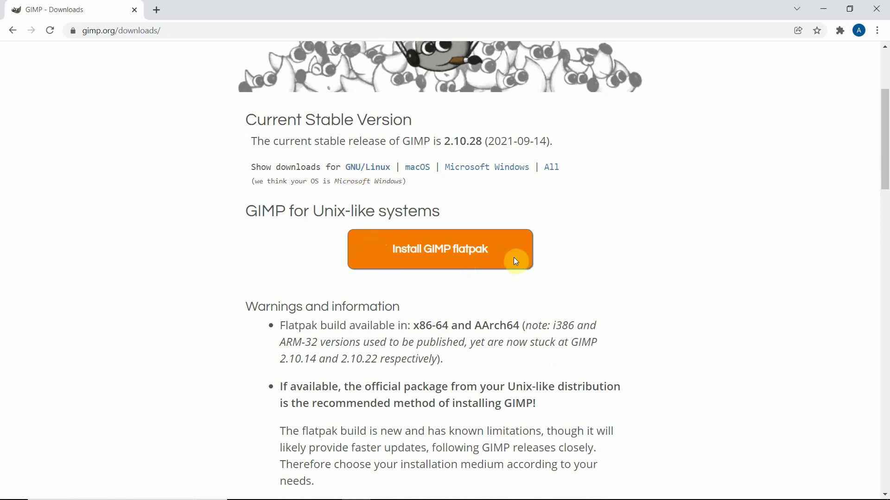
left_click(497, 173)
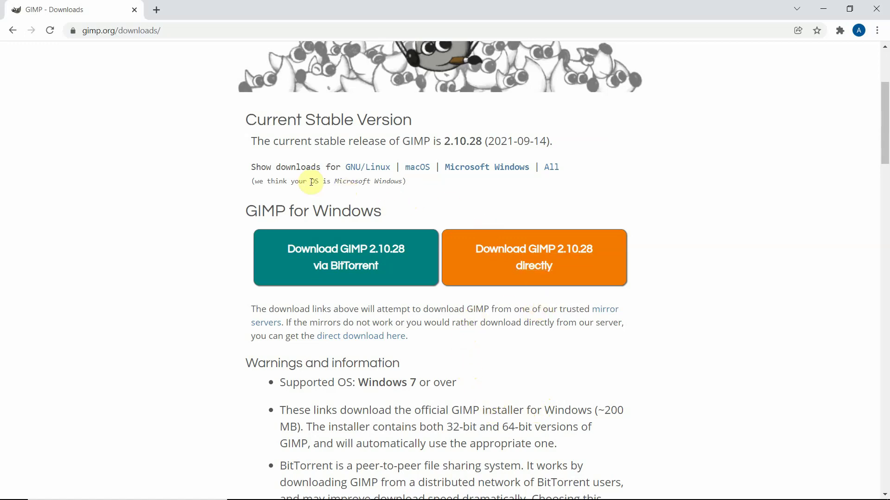
left_click_drag(256, 183, 410, 190)
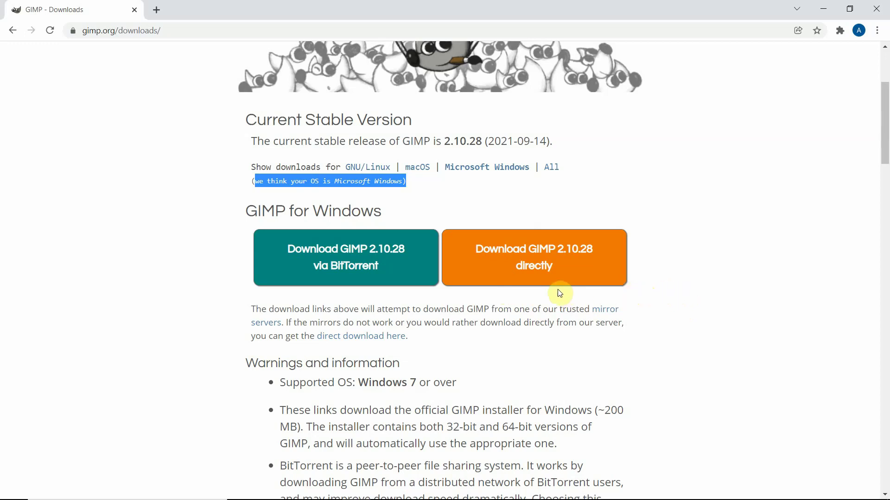
- Download the GIMP 2.10.28 installer for Windows directly and look over the thank-you page
left_click(539, 255)
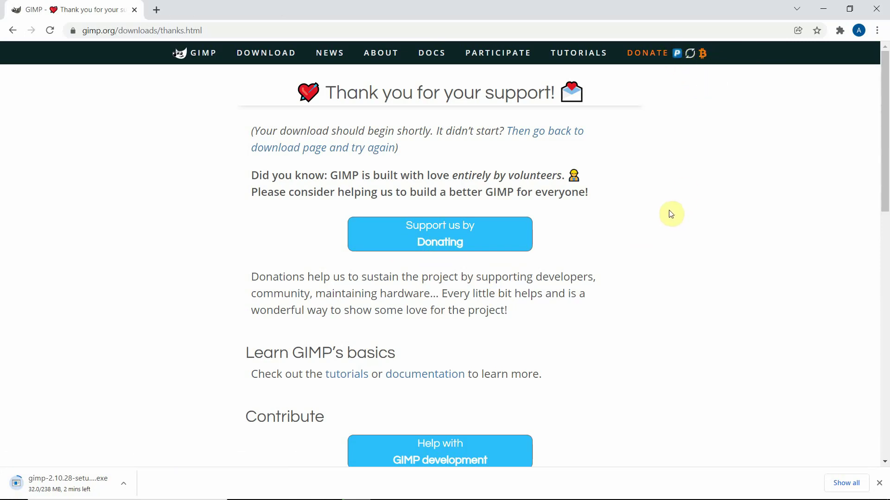
scroll(668, 254, "down", 3)
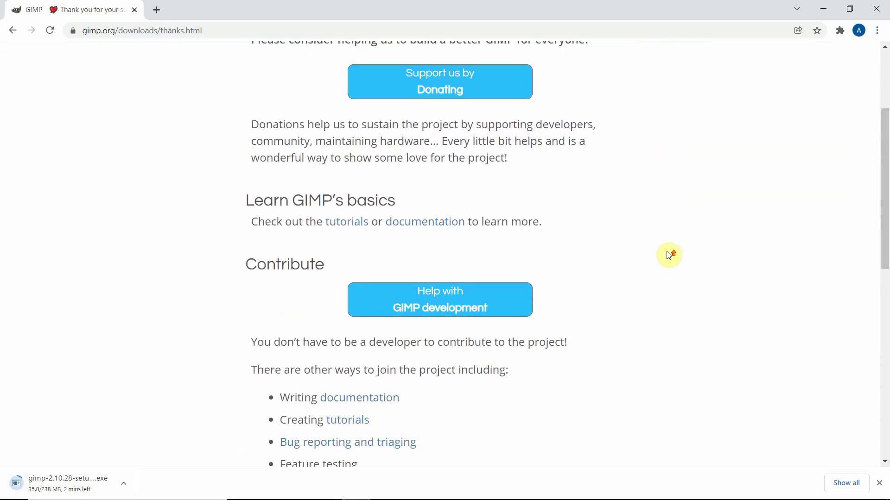
scroll(668, 254, "up", 3)
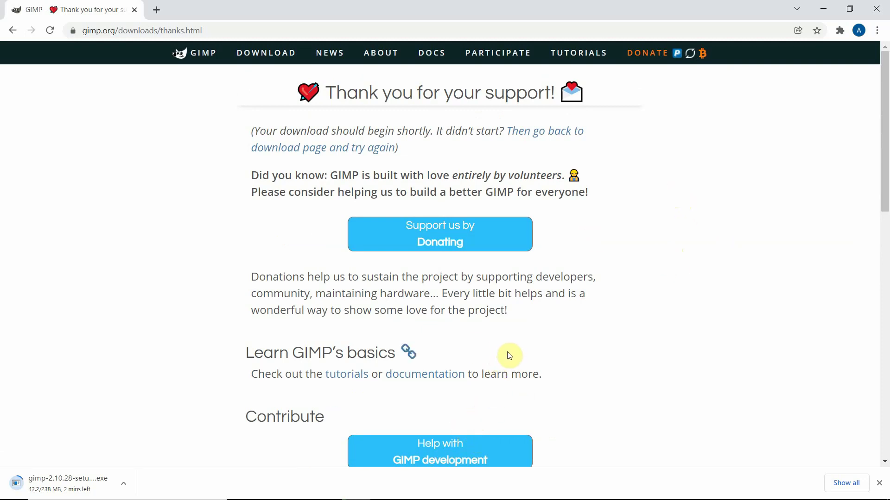
- Switch to File Explorer and open the Garden1 image from Saved Pictures in GIMP
mouse_move(373, 488)
mouse_move(325, 496)
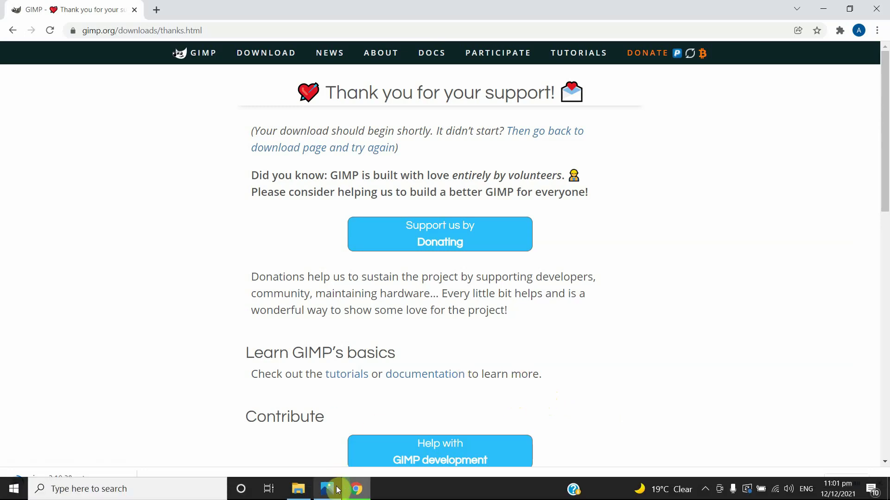
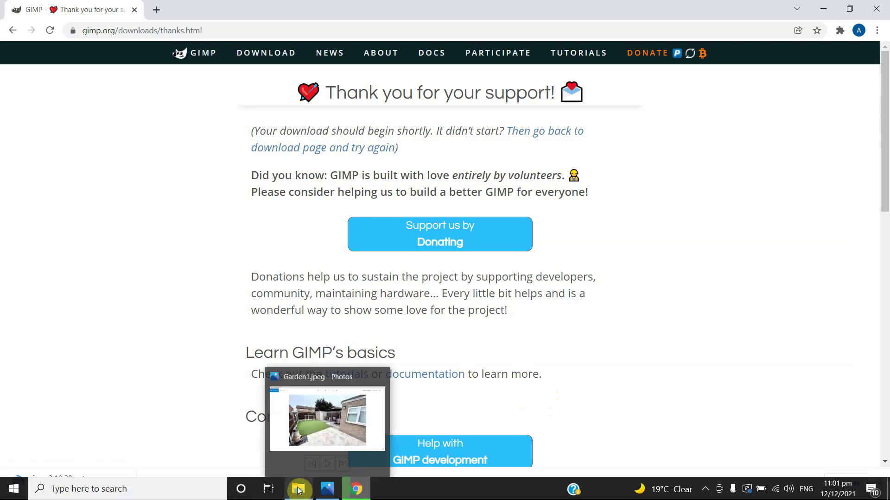
left_click(299, 489)
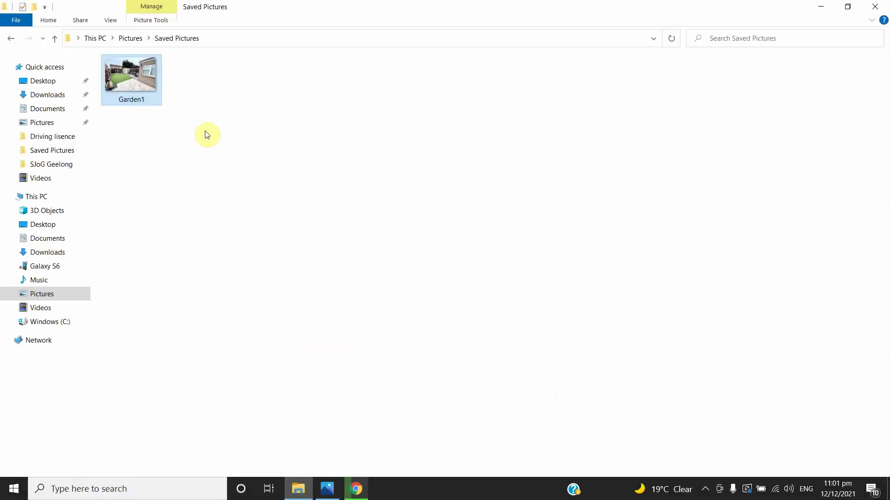
right_click(132, 76)
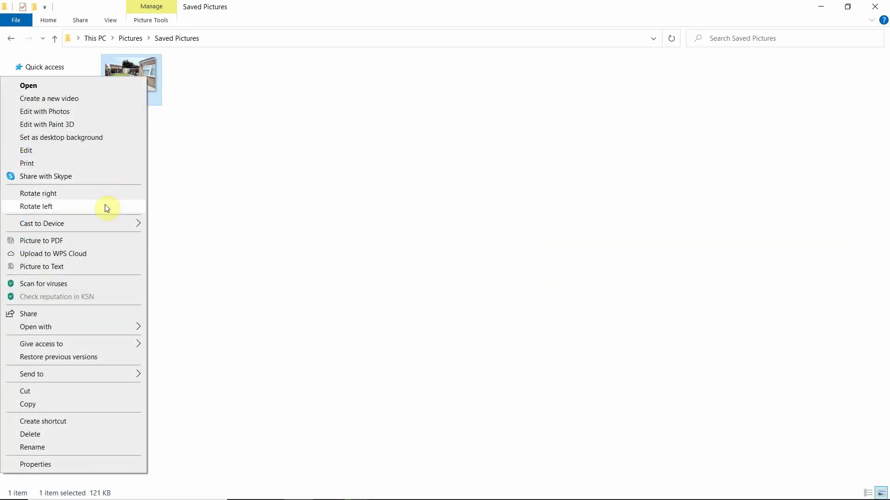
mouse_move(68, 326)
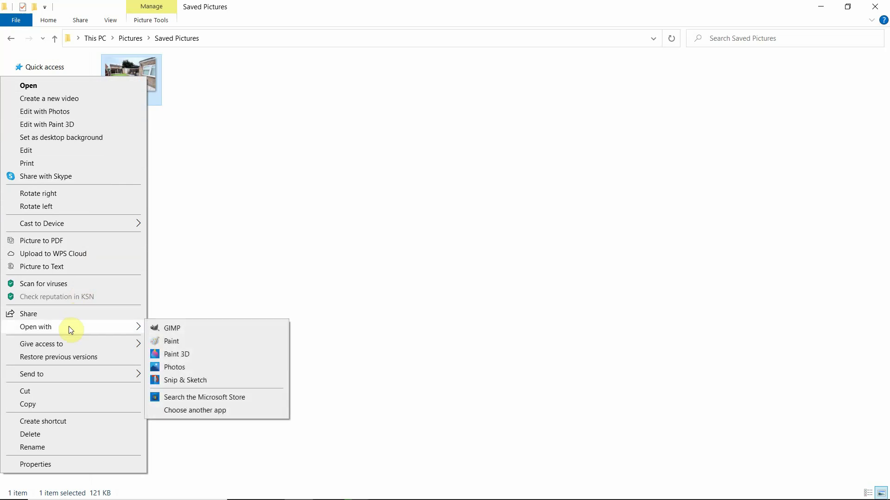
left_click(172, 329)
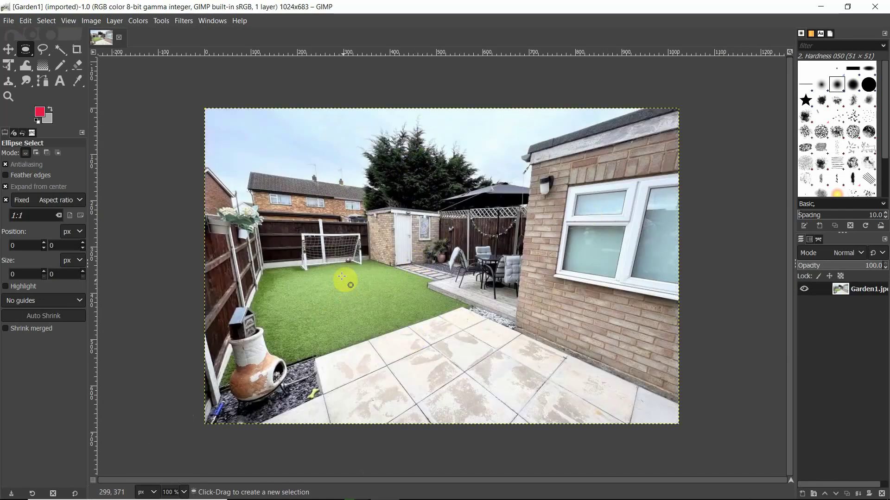
- Set the image's print resolution to 1024 pixels/in for both X and Y
left_click(96, 22)
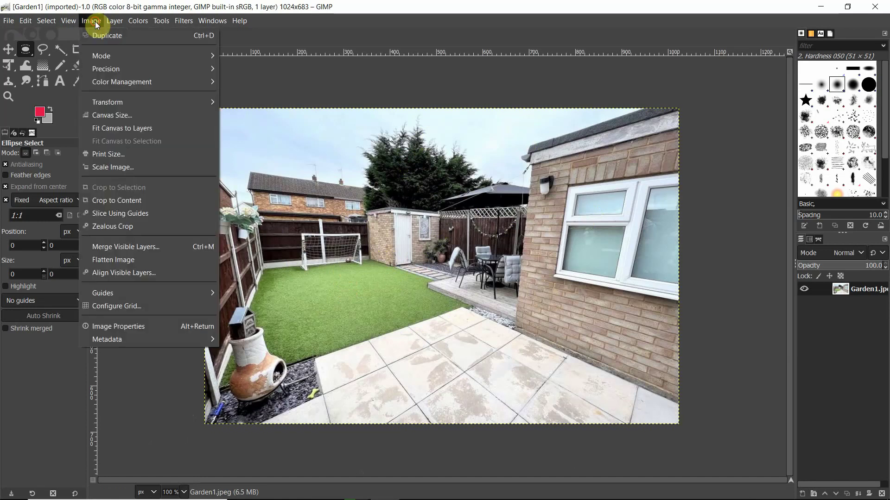
left_click(107, 156)
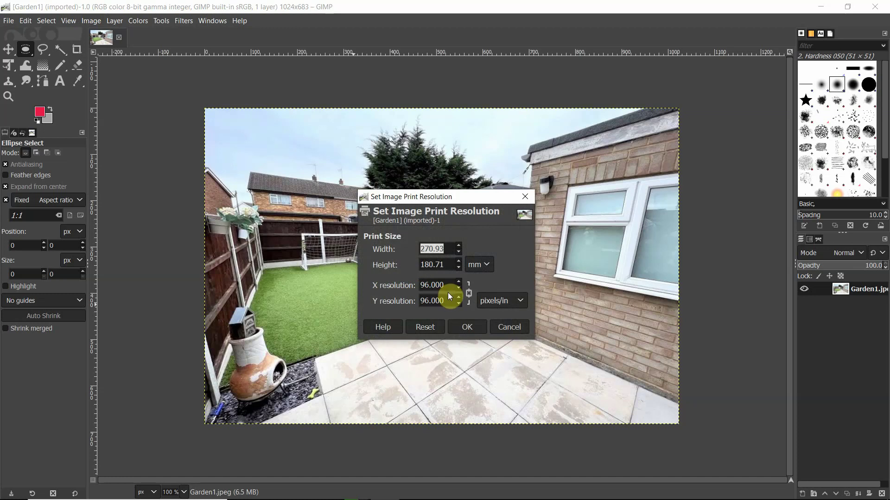
left_click(513, 309)
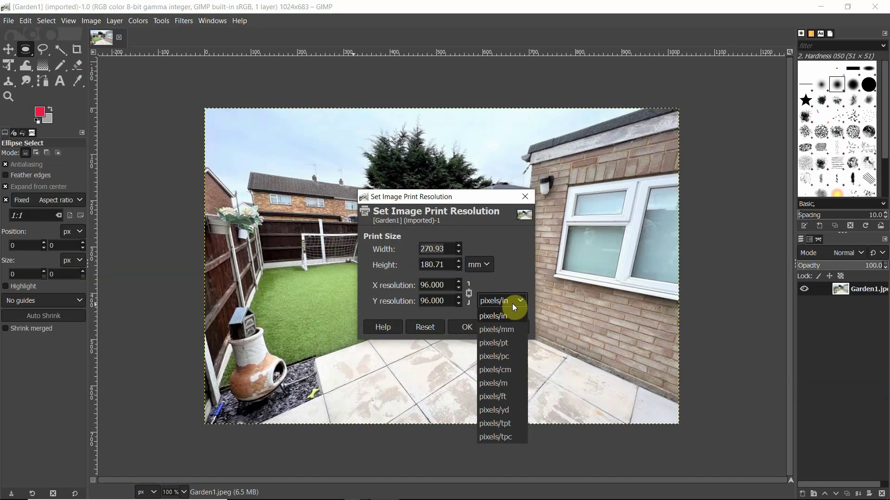
left_click(512, 304)
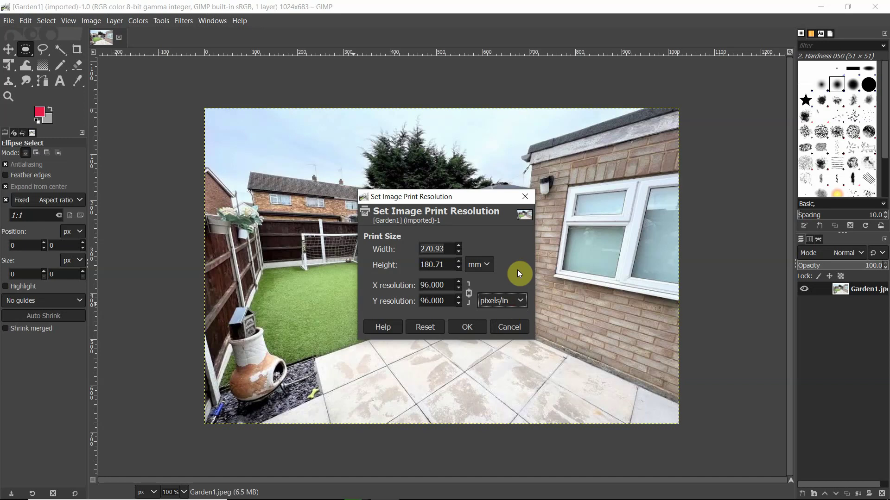
left_click(449, 286)
left_click_drag(449, 286, 397, 285)
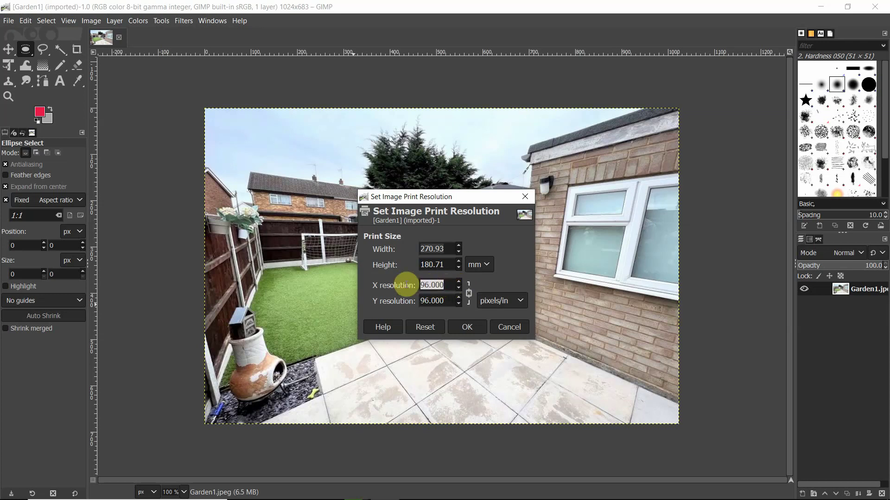
type("1024")
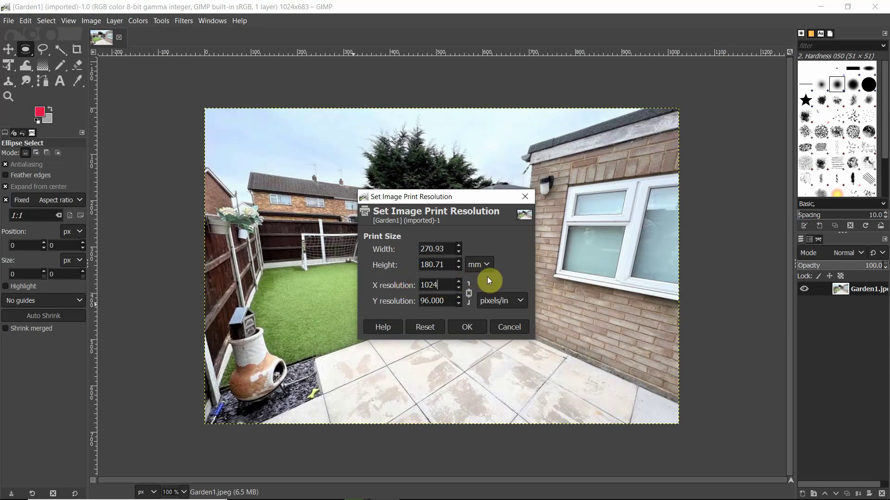
key("Return")
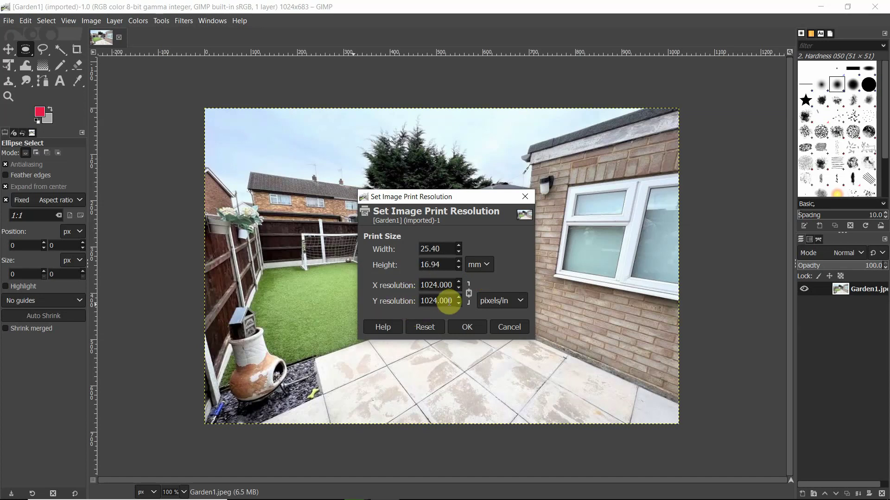
left_click(430, 285)
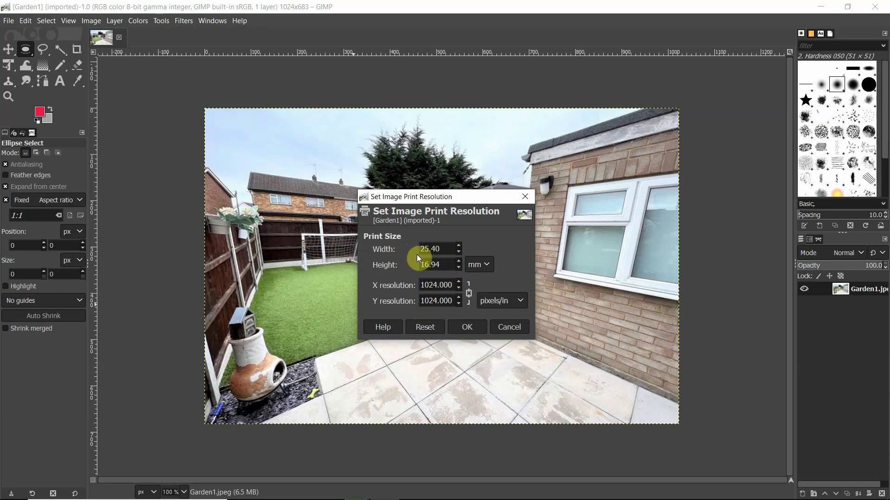
left_click(467, 327)
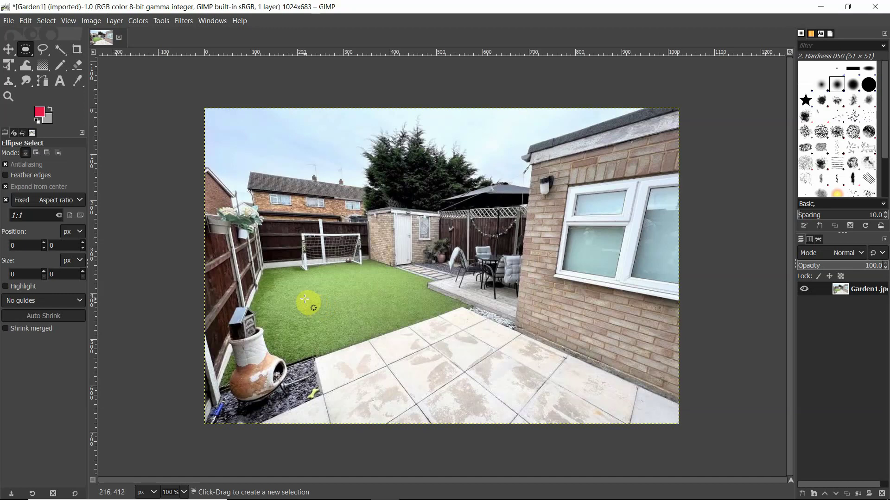
- Export the image to Saved Pictures as Garden2.jpeg with JPEG quality 90
left_click(12, 24)
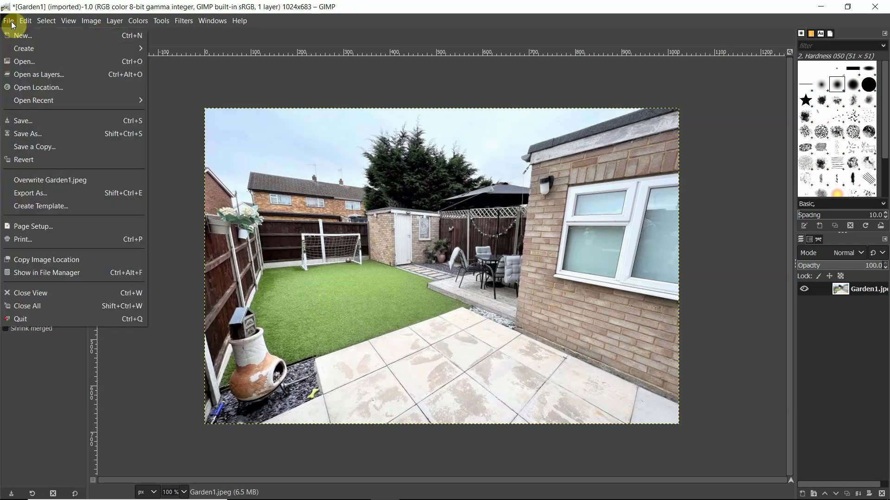
left_click(52, 194)
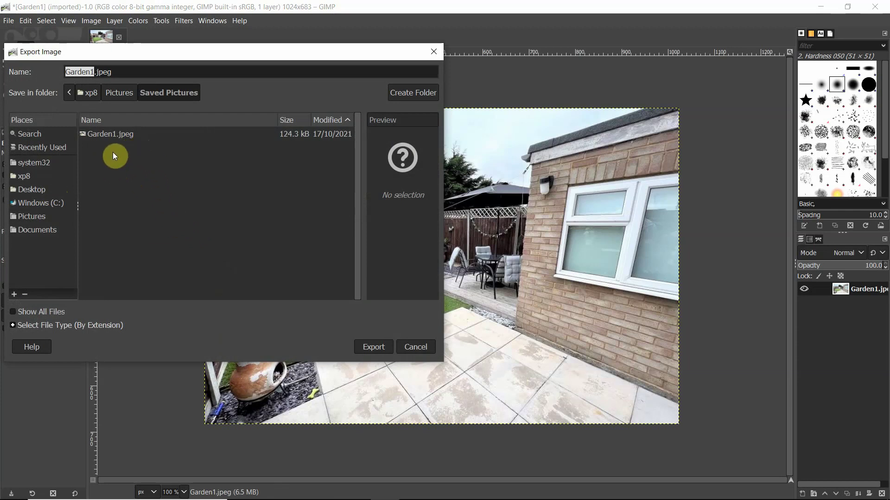
left_click(93, 72)
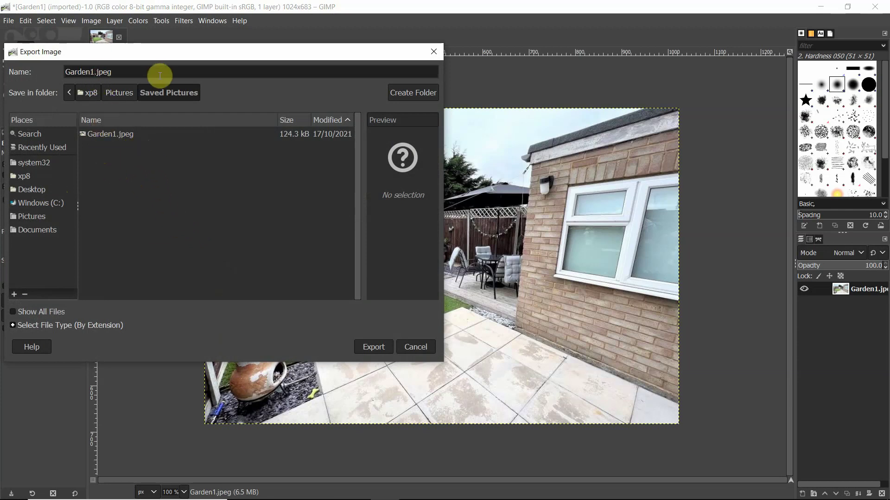
key("BackSpace")
type("2")
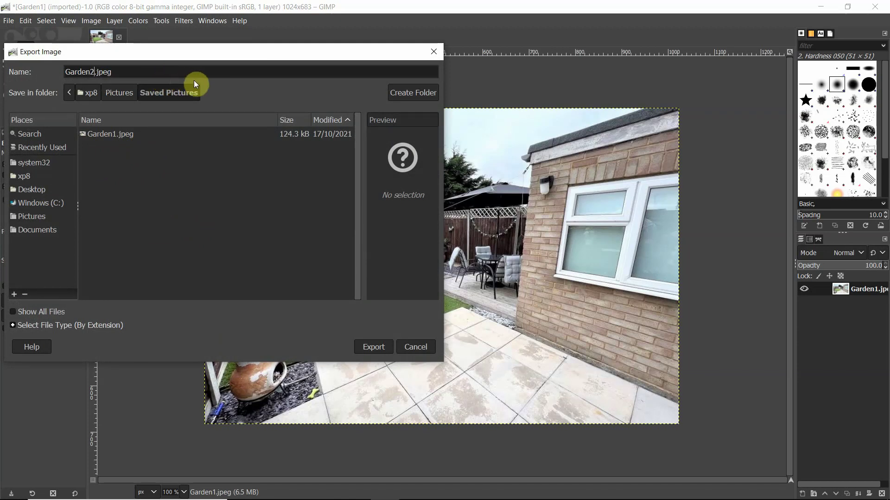
left_click(371, 347)
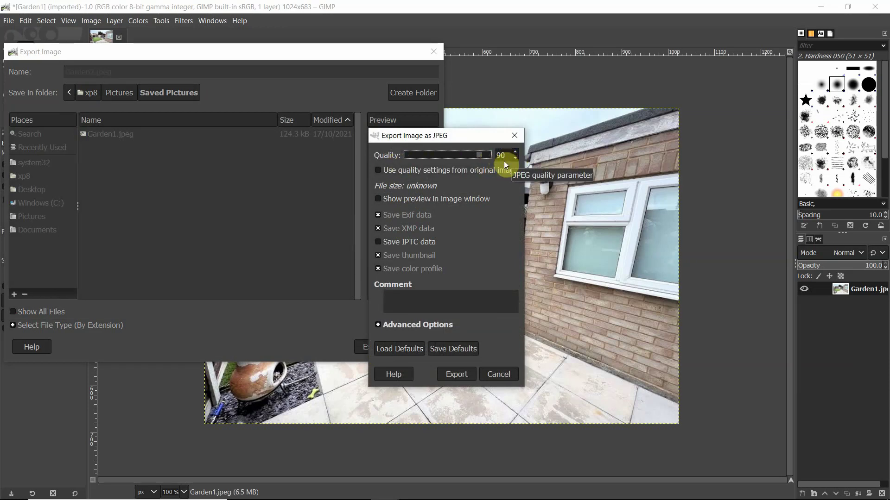
left_click(457, 376)
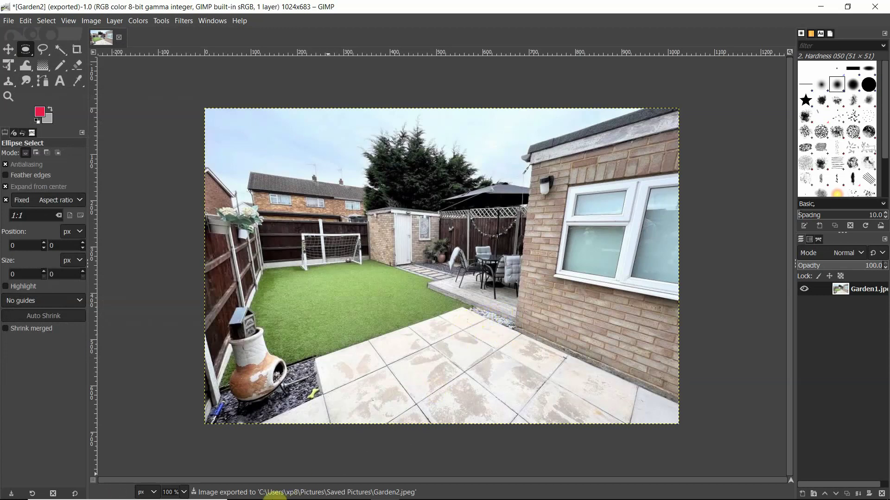
- Switch to File Explorer and check the original Garden1 image's file size in its properties
mouse_move(278, 498)
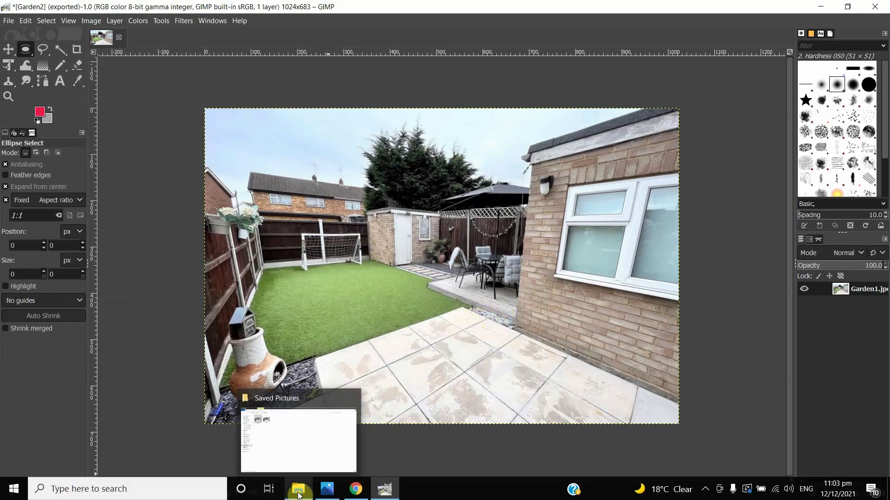
left_click(296, 491)
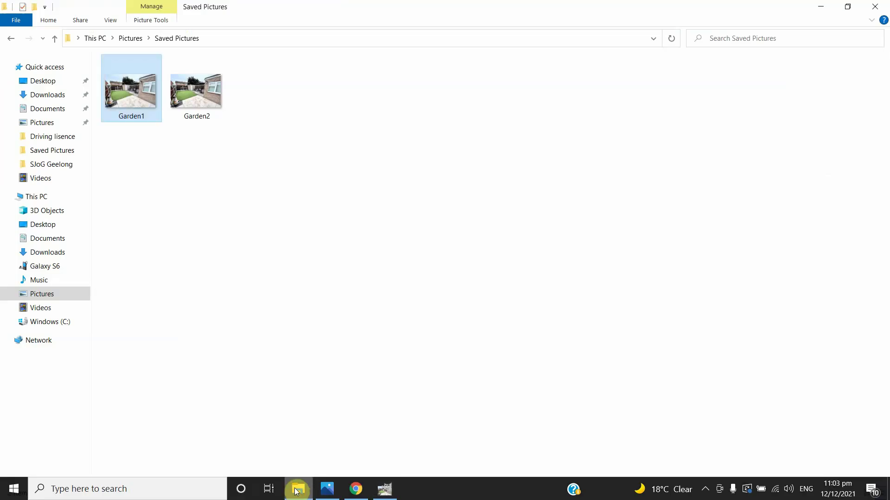
right_click(140, 90)
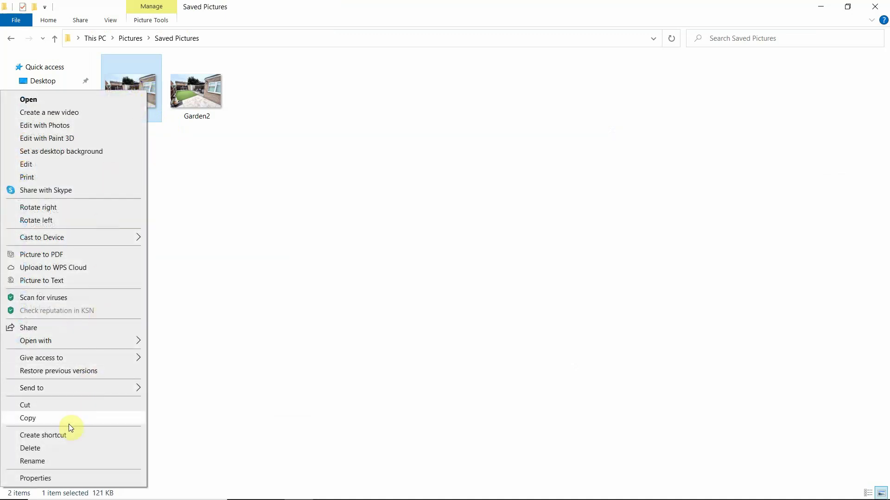
left_click(58, 479)
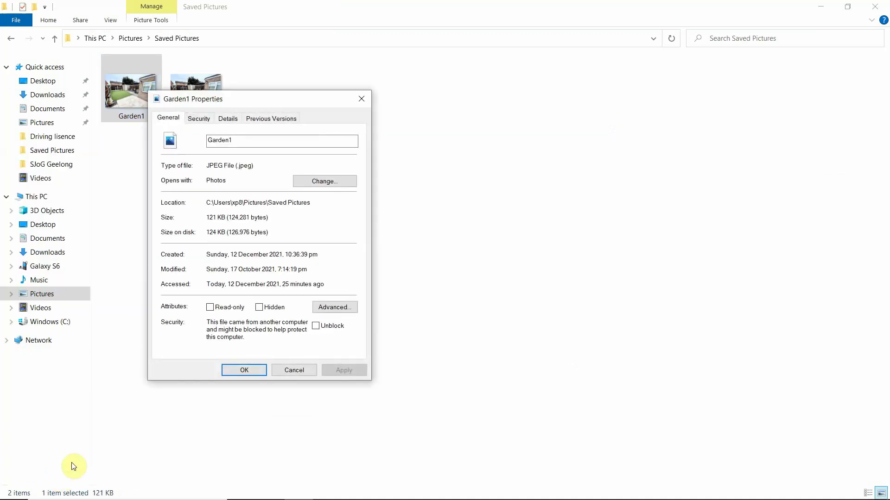
left_click_drag(263, 102, 115, 63)
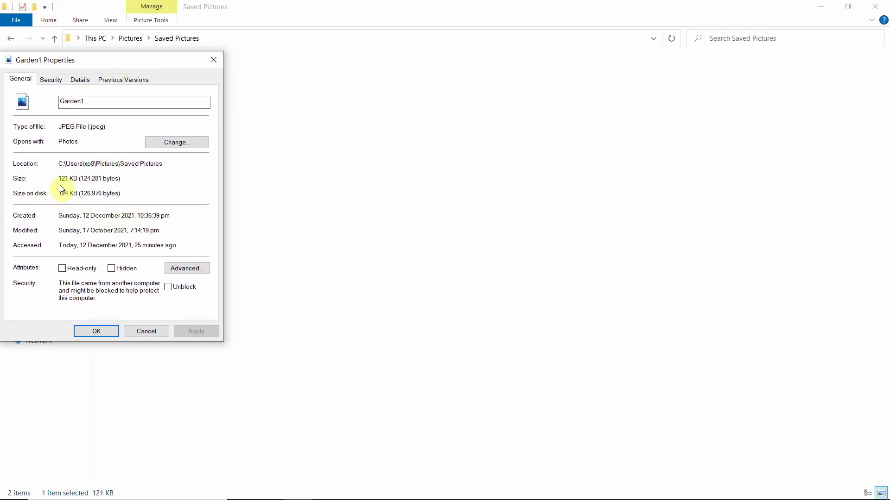
left_click_drag(172, 67, 156, 54)
- Check Garden2's file size, pixel dimensions and horizontal and vertical resolution in its properties, and close them
left_click(219, 88)
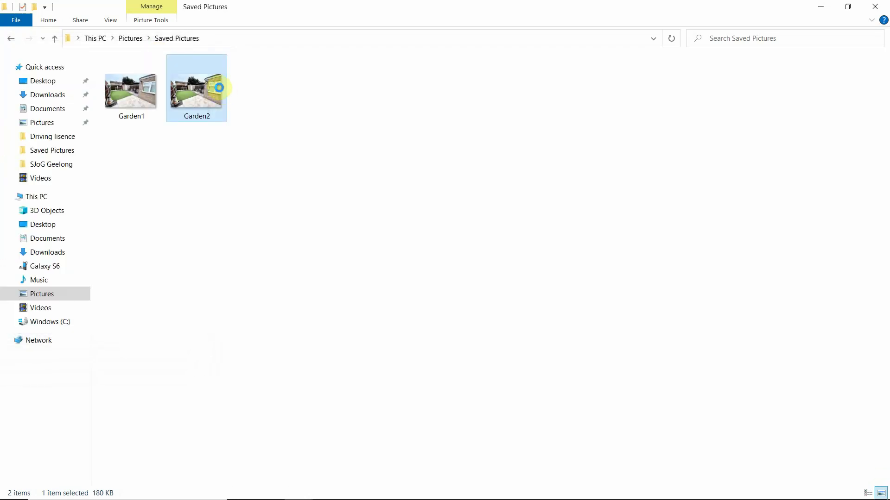
right_click(219, 88)
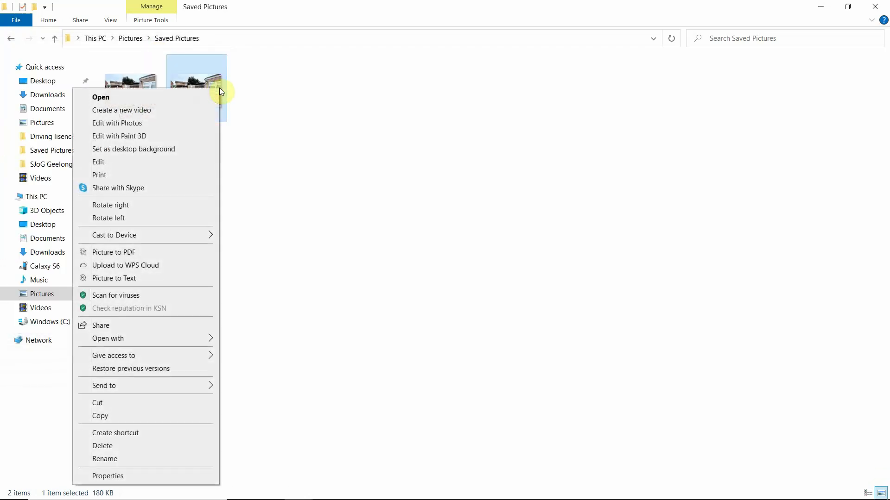
left_click(131, 475)
left_click_drag(312, 90, 103, 47)
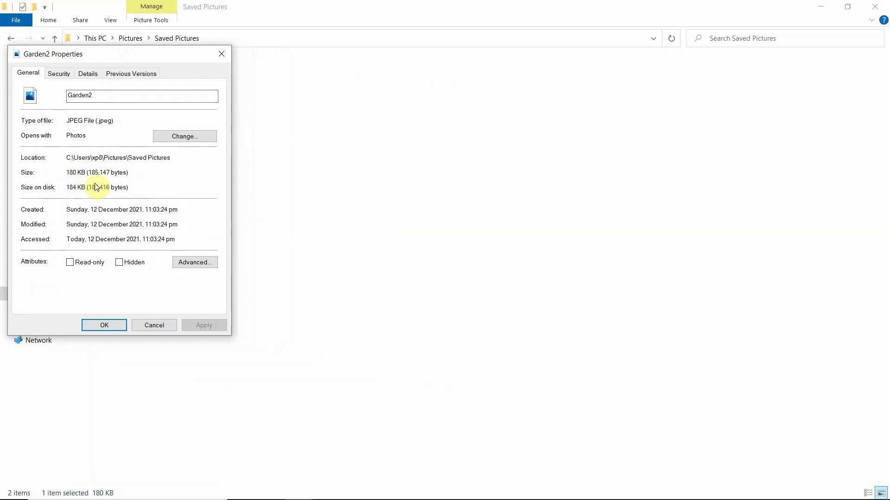
left_click(88, 76)
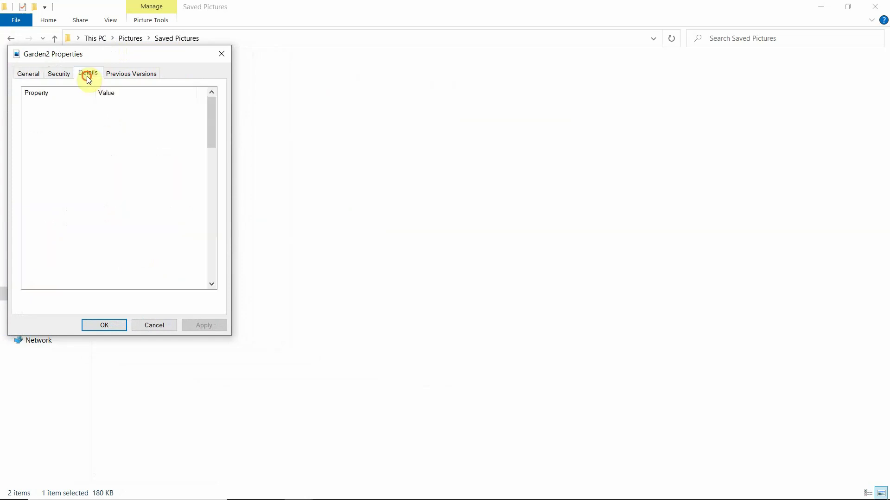
scroll(167, 266, "down", 2)
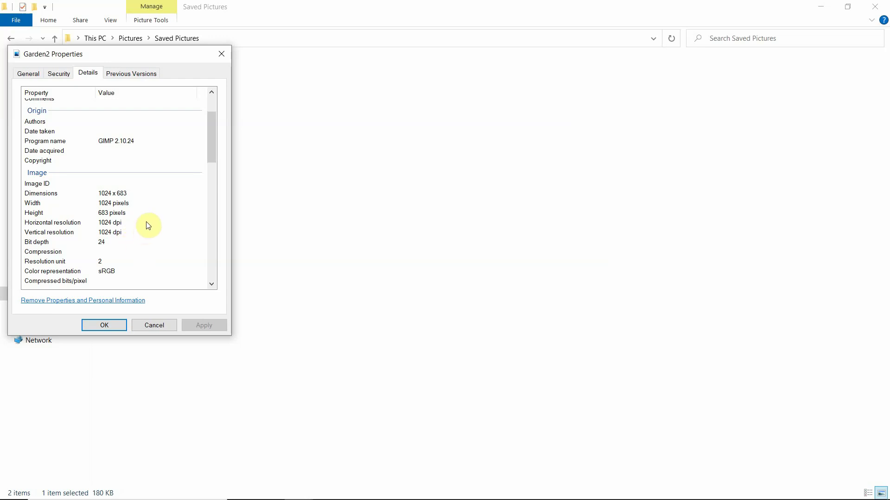
left_click(105, 325)
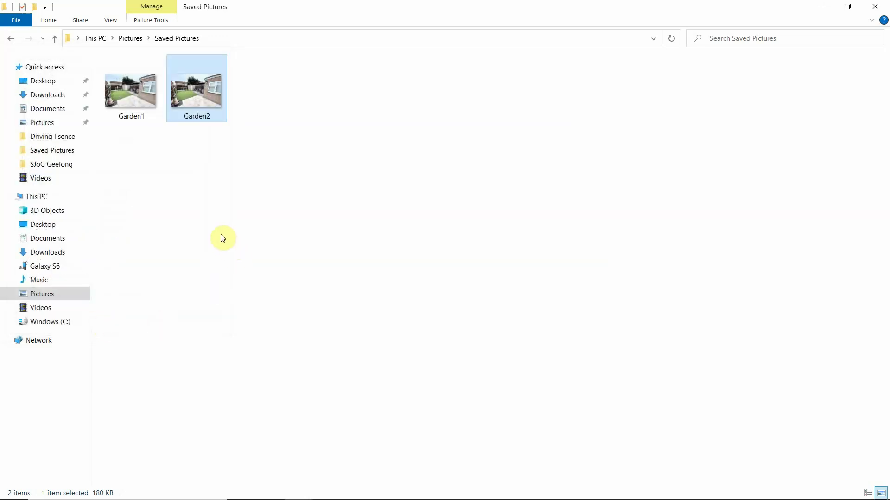
- Return to GIMP by minimizing File Explorer and close the leftover Garden1 properties window
left_click(143, 99)
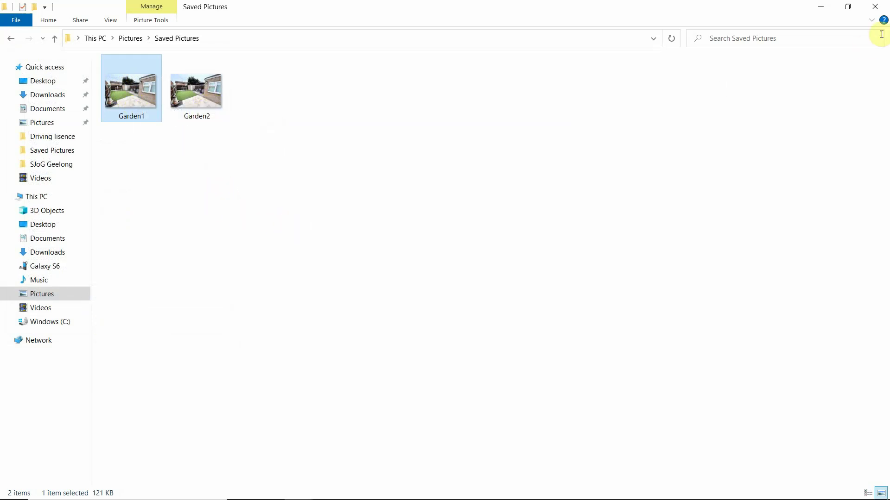
left_click(821, 6)
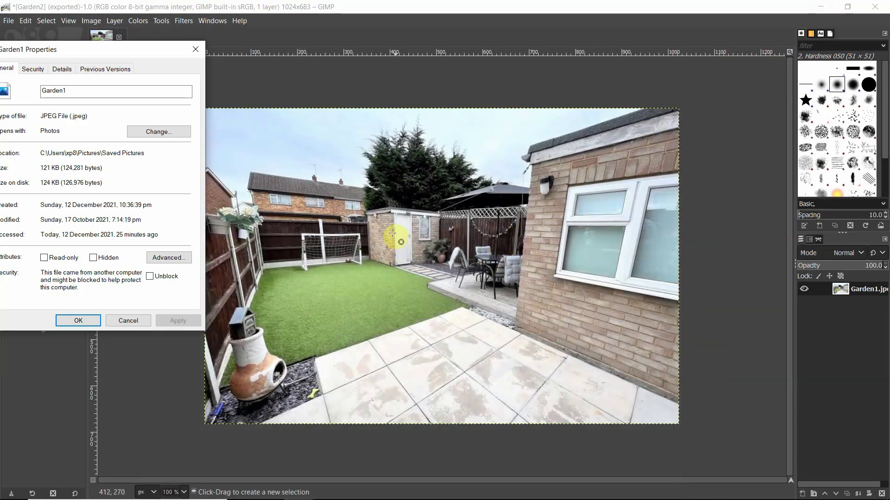
left_click(196, 49)
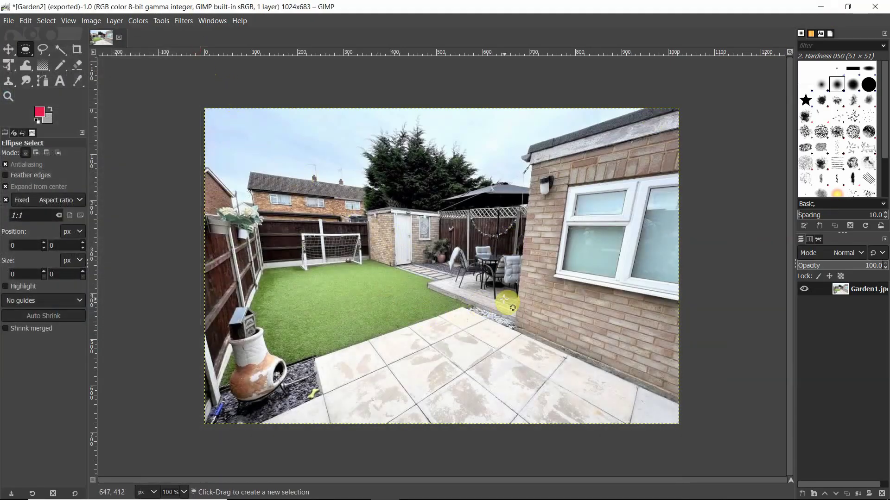
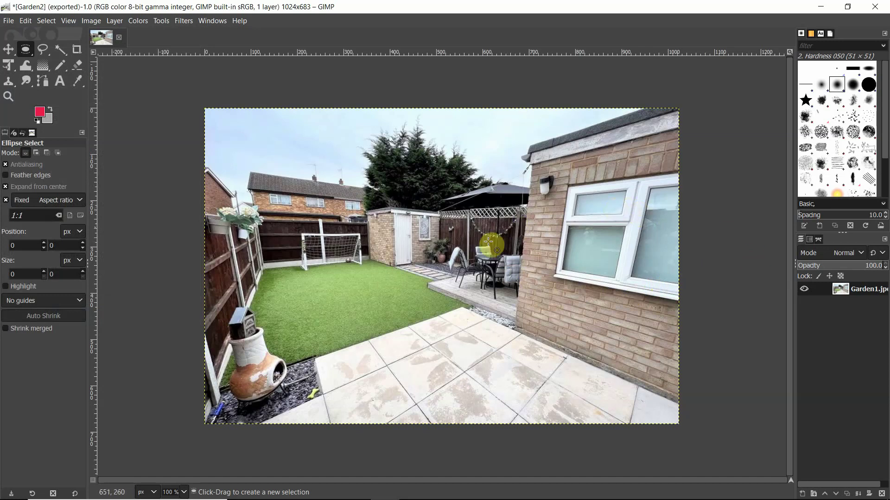
- Apply Color Balance to the midtones with Cyan–Red at 5.8, Magenta–Green at -5.8 and Yellow–Blue at 3.8
left_click(422, 230)
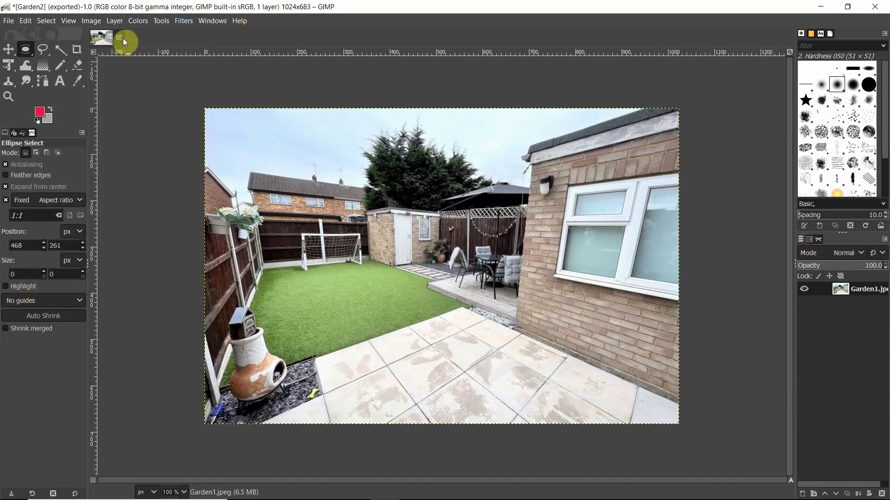
left_click(157, 21)
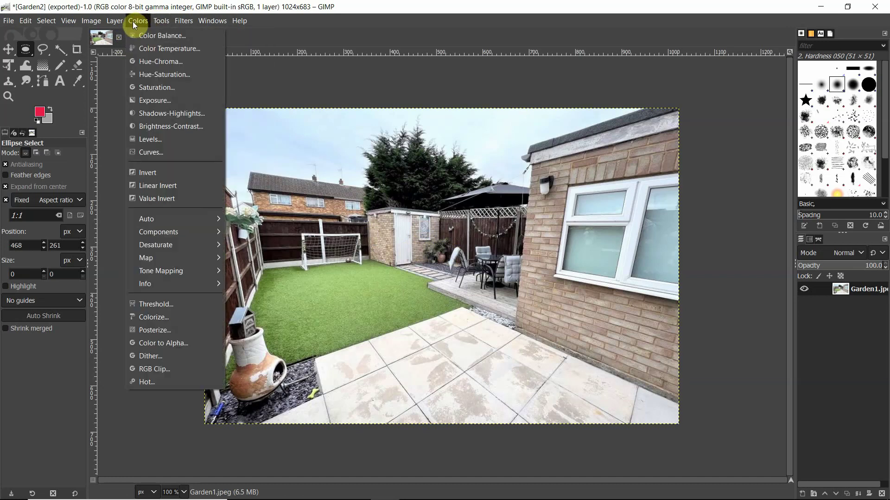
mouse_move(89, 22)
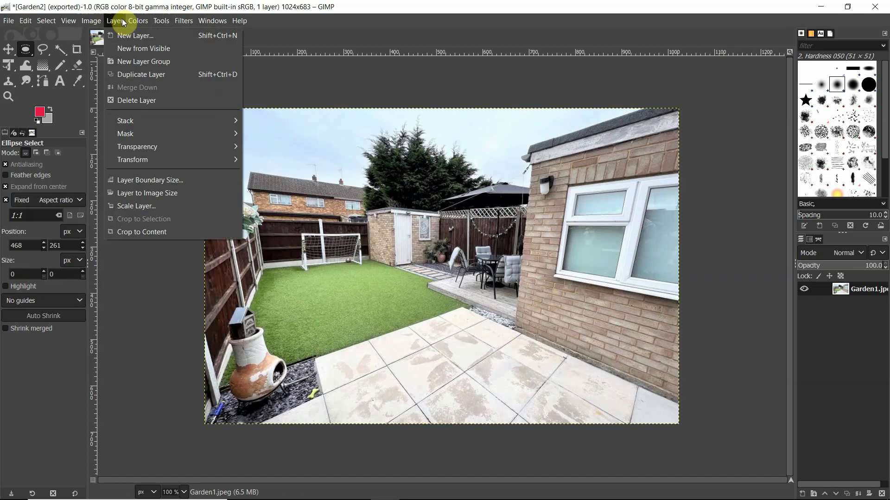
mouse_move(136, 22)
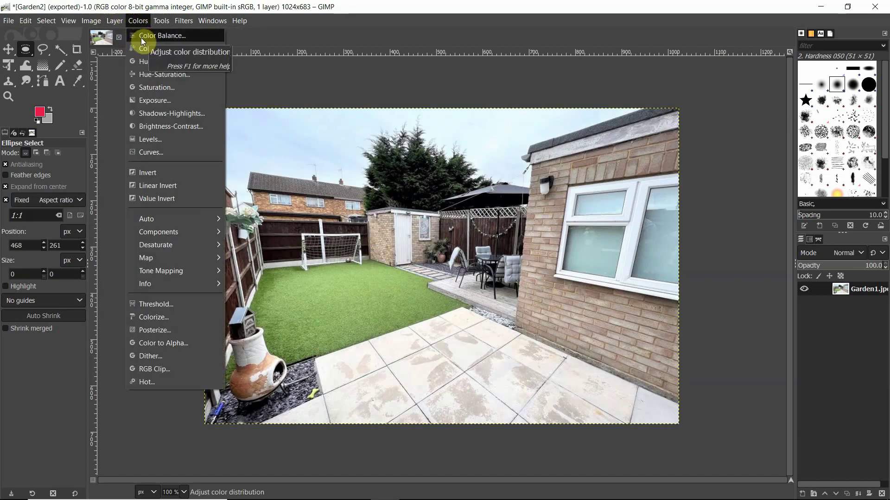
left_click(145, 37)
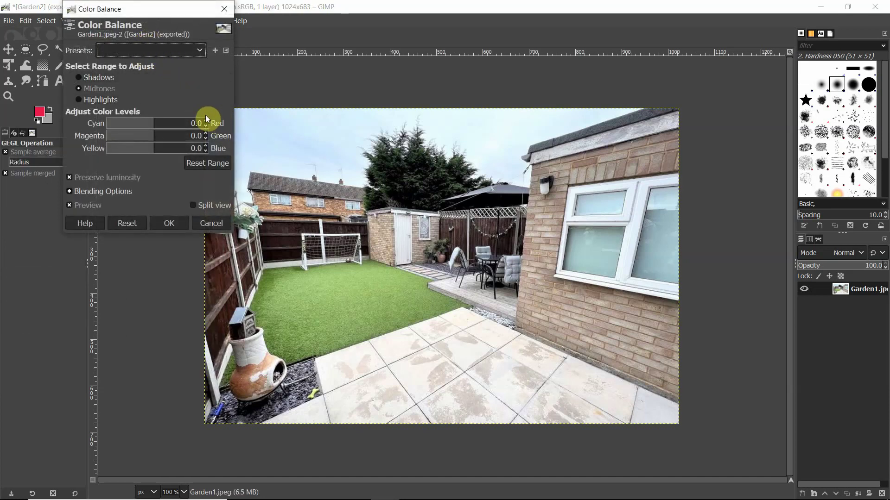
left_click(154, 127)
left_click_drag(155, 127, 157, 126)
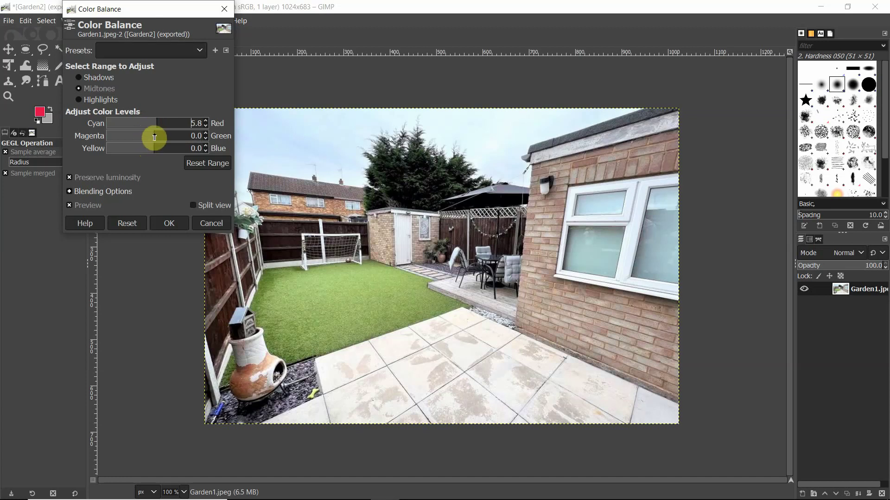
left_click_drag(154, 136, 152, 136)
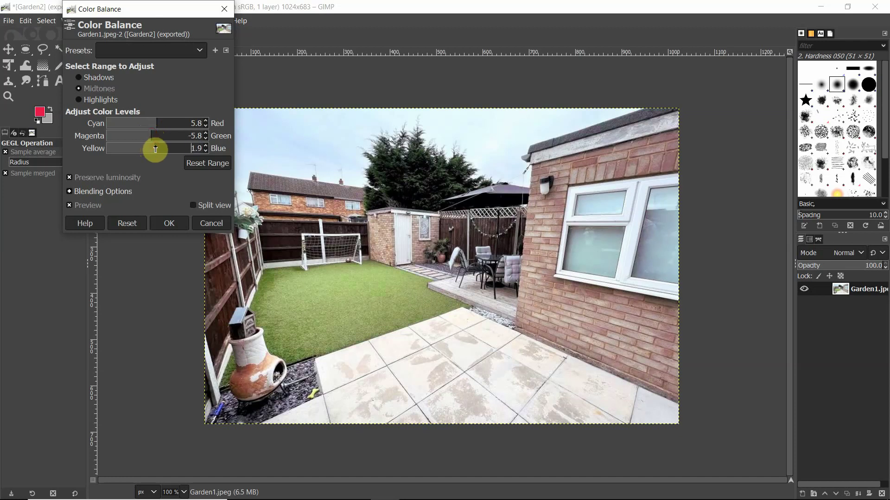
left_click_drag(155, 148, 156, 149)
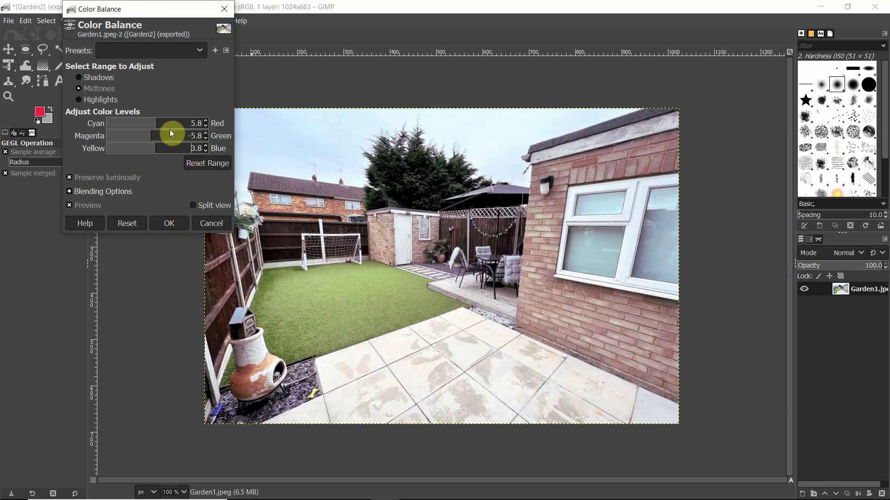
left_click(173, 222)
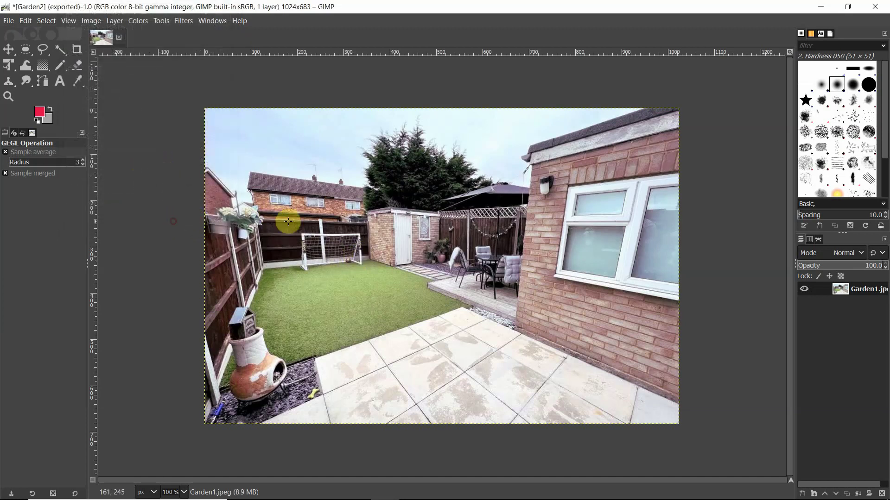
- Apply a slight overall hue shift to the photo with Hue-Saturation, keeping the Master range selected
left_click(138, 22)
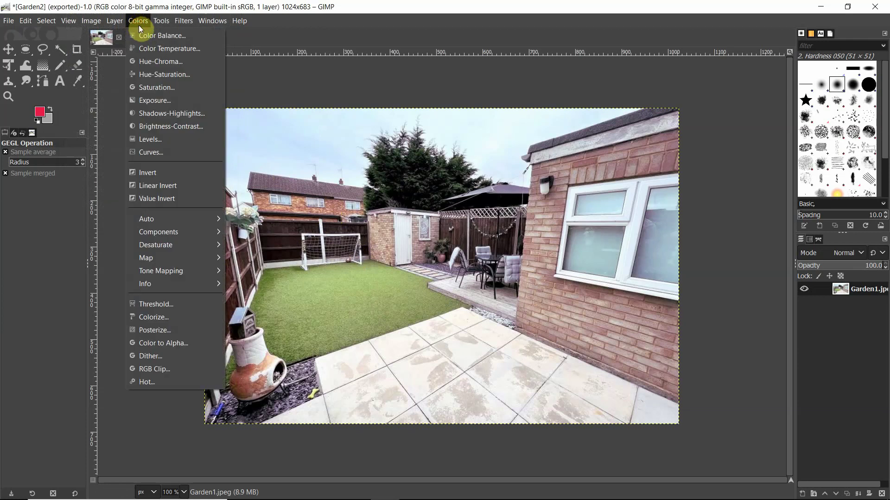
left_click(170, 80)
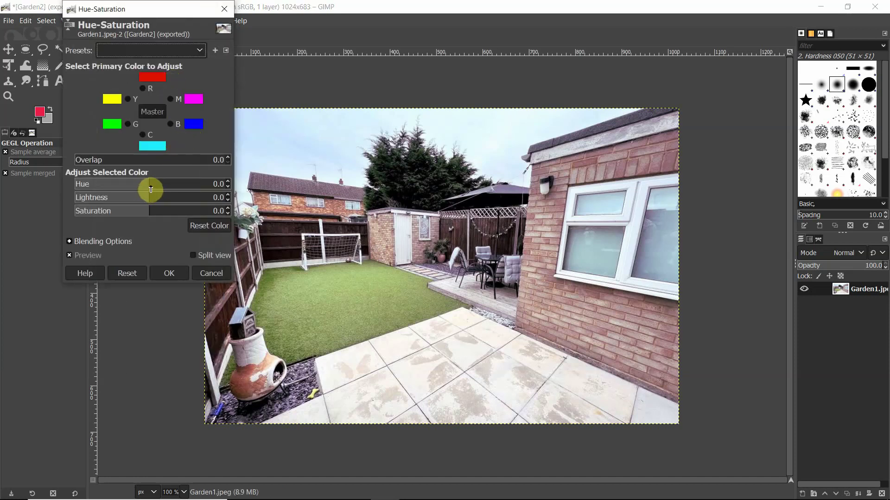
left_click_drag(151, 189, 155, 213)
left_click(168, 273)
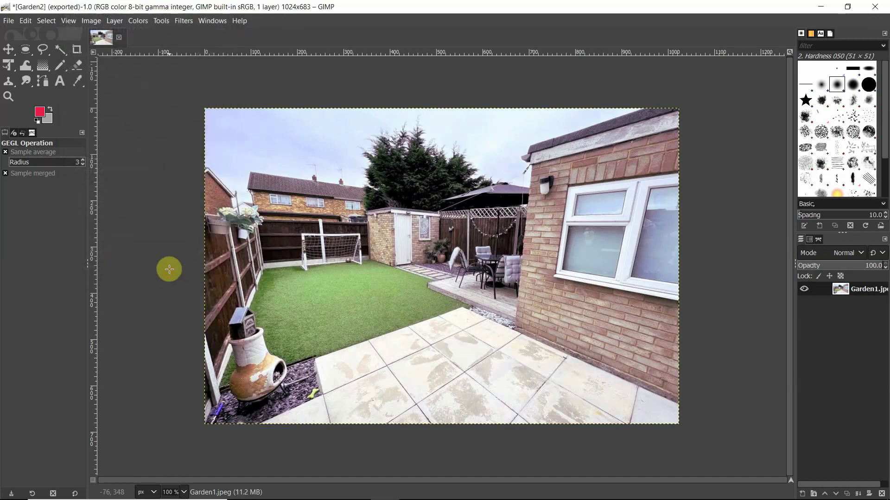
- Open Curves and shape the Value channel into a gentle S-curve with points at input 54, output 43 and input 180, output 189
left_click(138, 20)
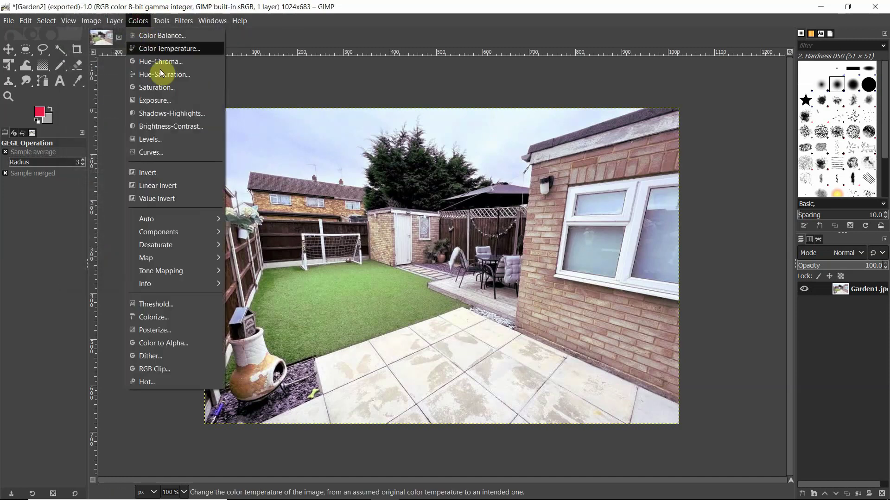
left_click(170, 150)
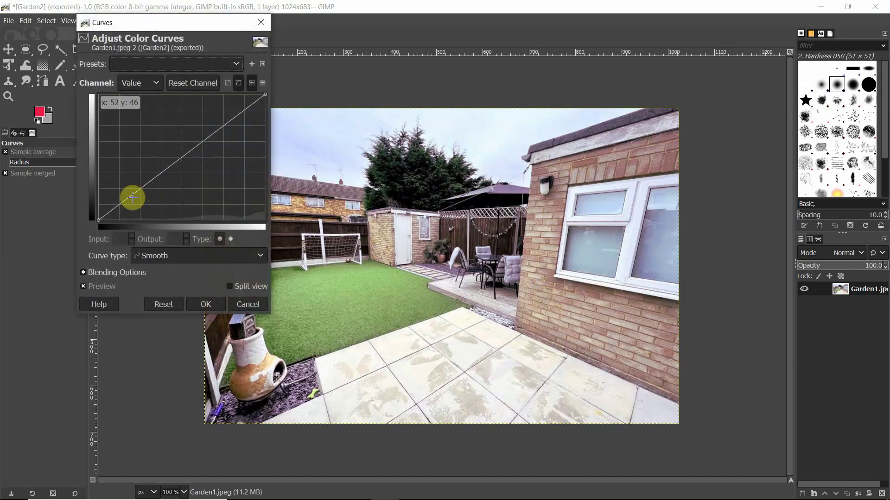
left_click(132, 198)
left_click_drag(132, 198, 134, 200)
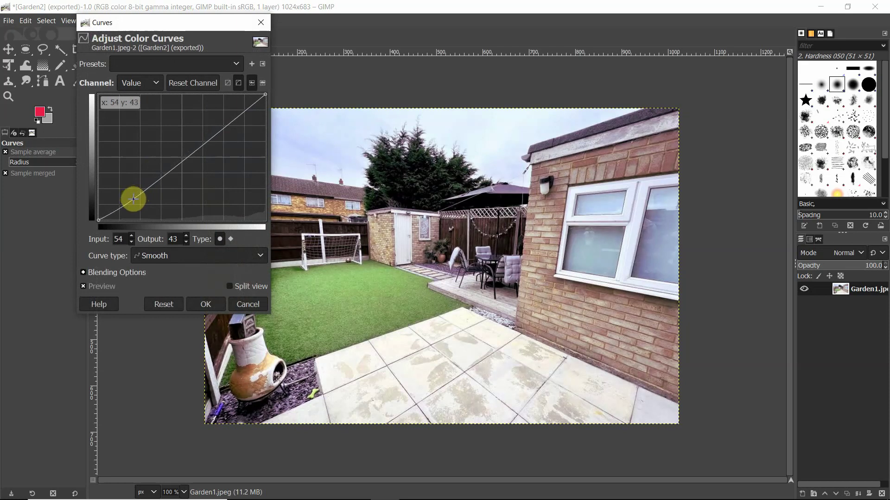
left_click_drag(218, 133, 217, 127)
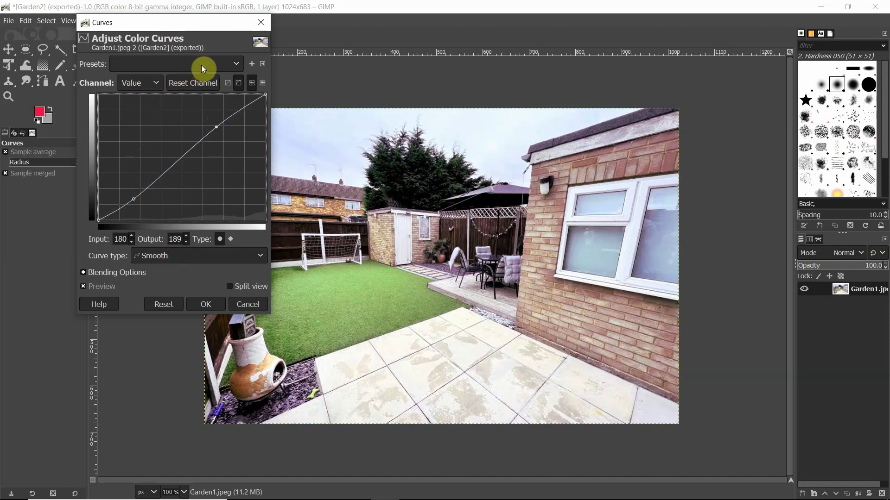
- Shape the Red channel's curve with points at input 57, output 47 and input 183, output 191
left_click(154, 86)
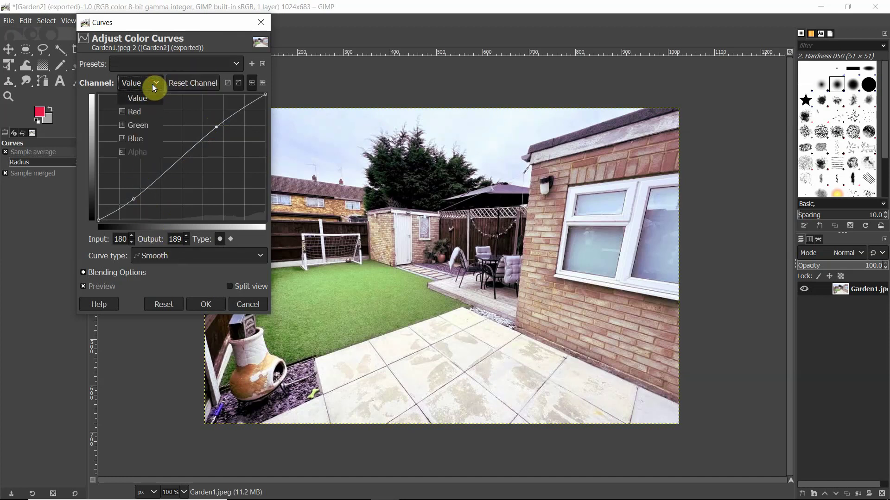
left_click(148, 113)
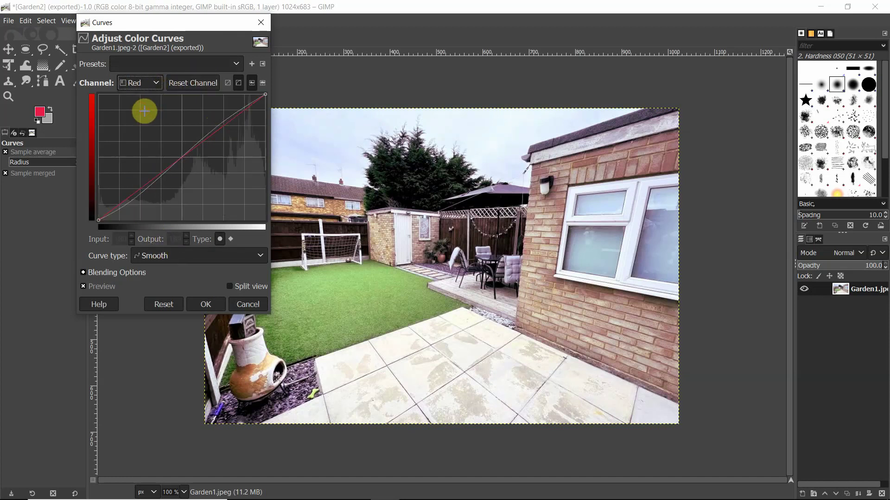
left_click(133, 195)
left_click_drag(133, 195, 135, 197)
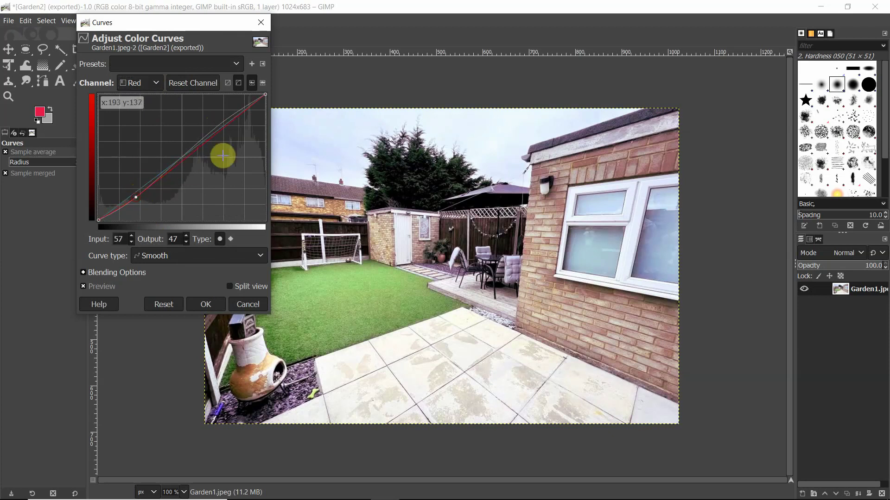
left_click(219, 126)
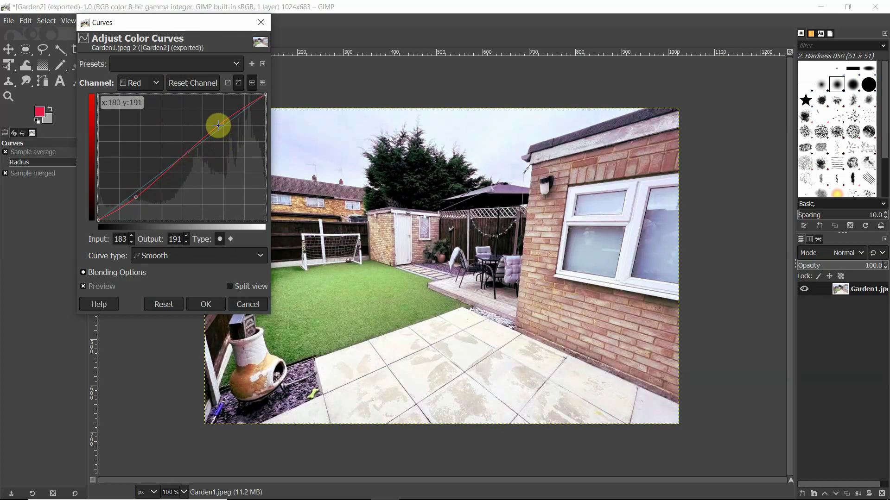
- Shape the Green channel's curve with a lower point at input 52, output 44 and an upper point at input 165, output 178
left_click(156, 83)
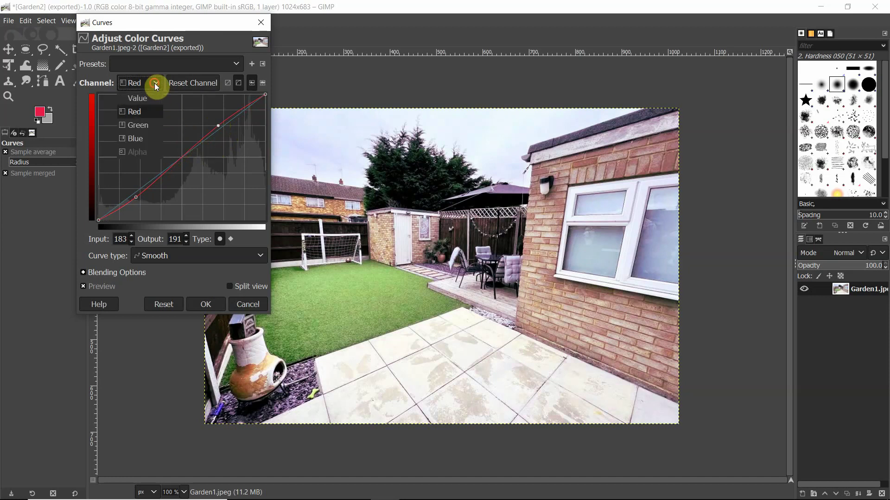
left_click(151, 125)
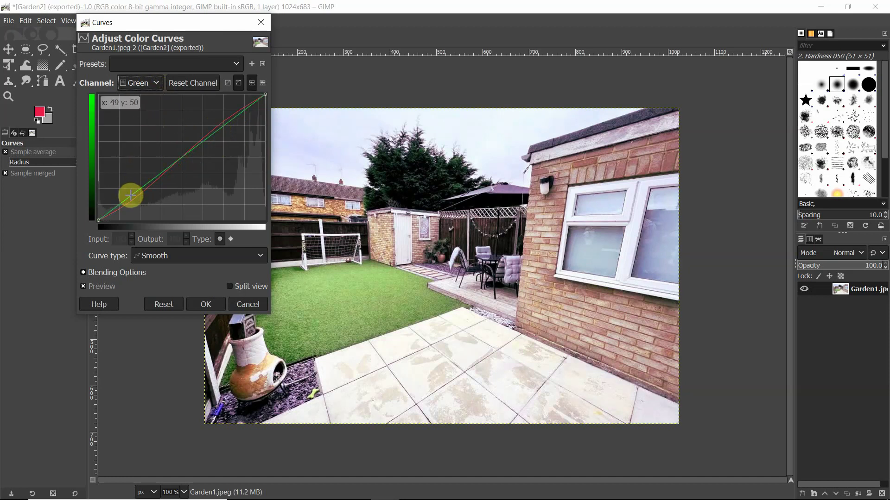
left_click_drag(130, 195, 132, 198)
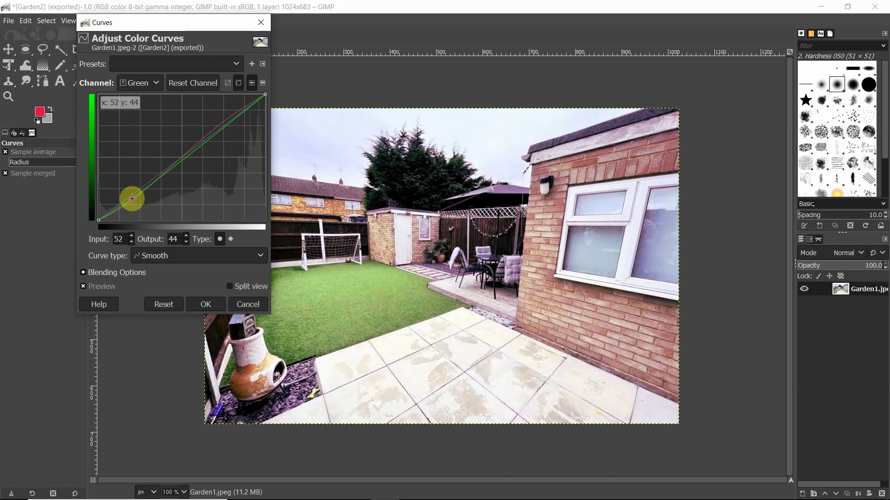
left_click_drag(215, 135, 215, 127)
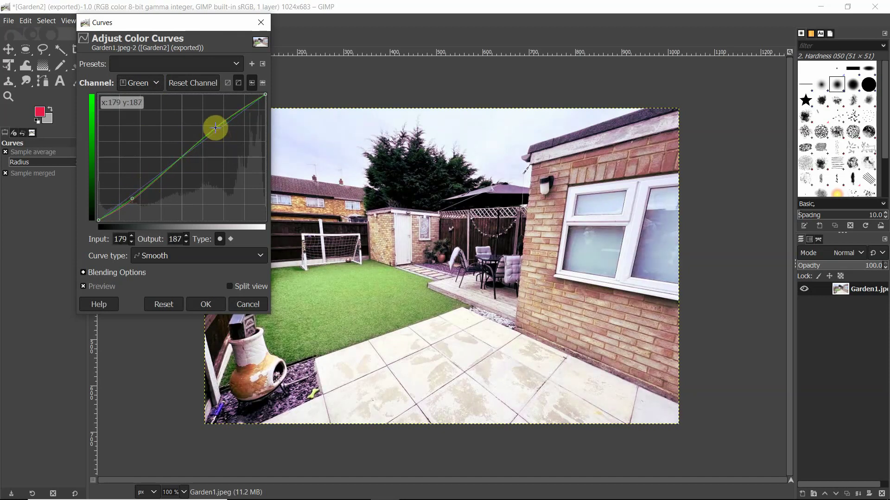
left_click(157, 83)
left_click(153, 125)
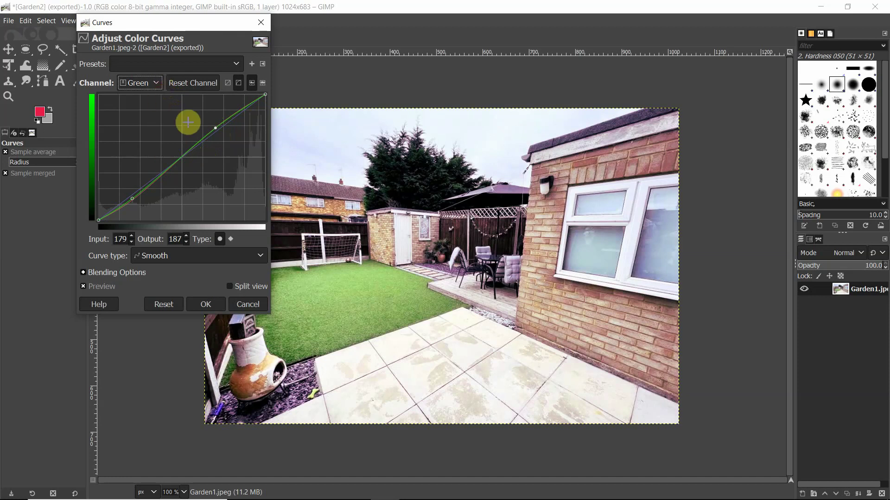
mouse_move(214, 127)
left_mouse_down()
mouse_move(196, 112)
mouse_move(205, 131)
left_mouse_up()
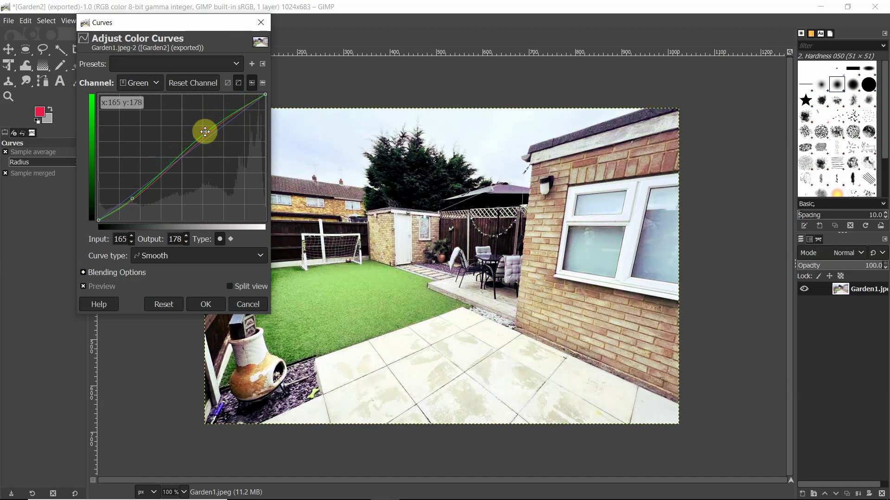
- Shape the Blue channel's curve with points at input 57, output 50 and input 177, output 191, and apply the Curves adjustment
left_click(156, 85)
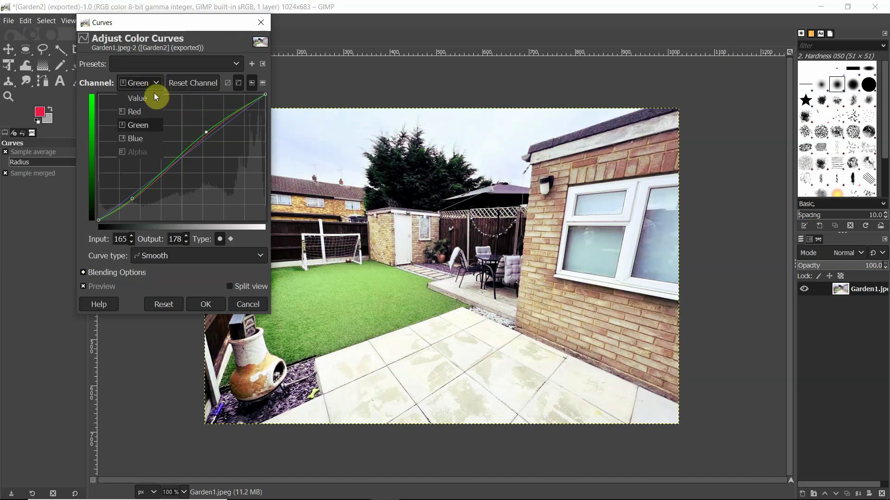
left_click(146, 140)
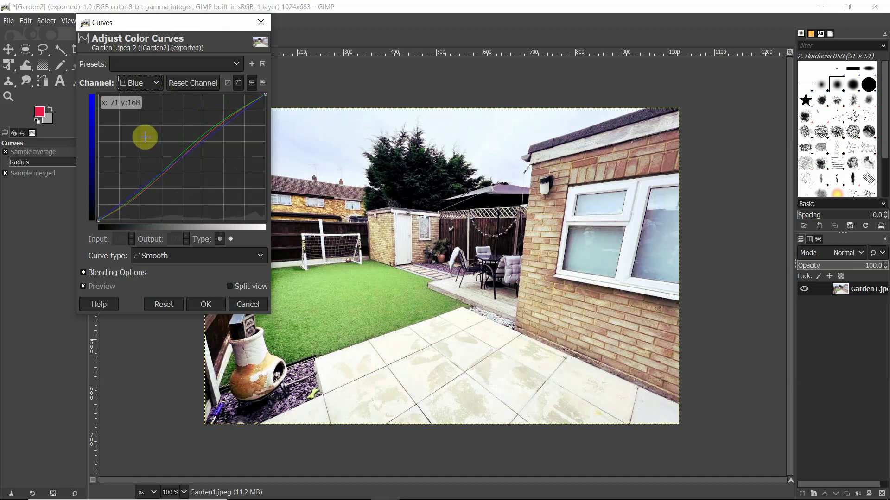
left_click(133, 193)
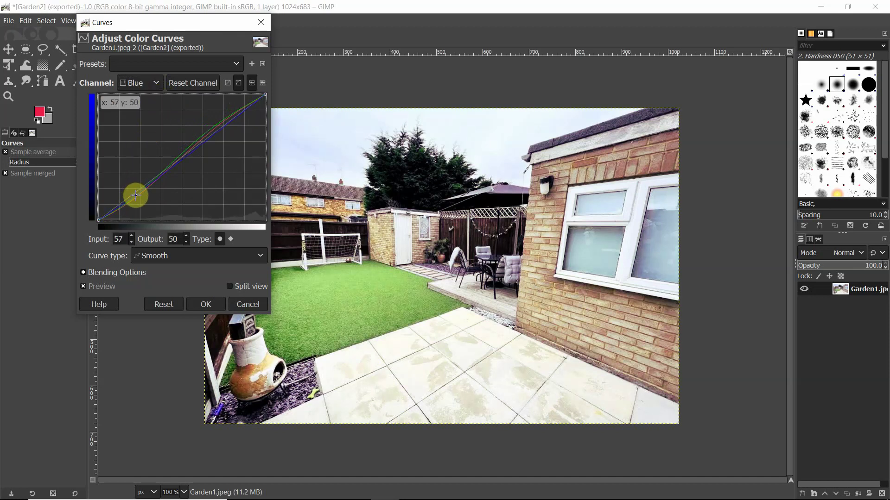
left_click_drag(134, 193, 136, 196)
left_click(217, 126)
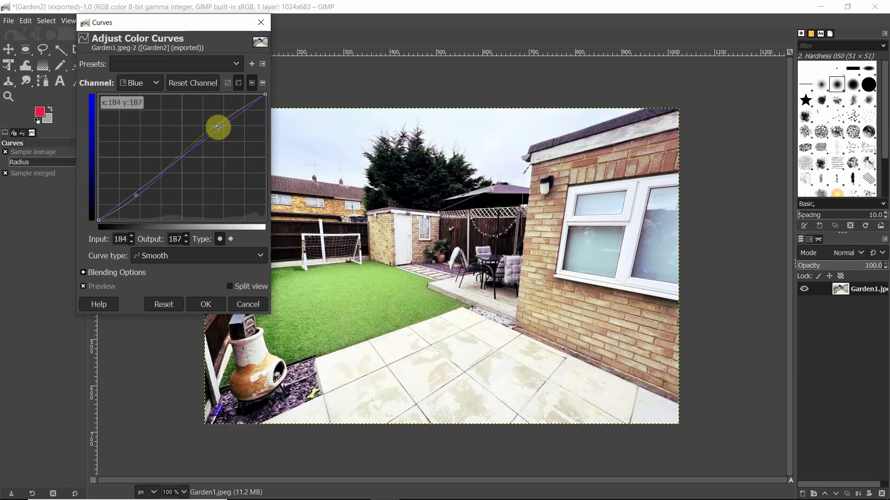
left_click_drag(215, 126, 214, 126)
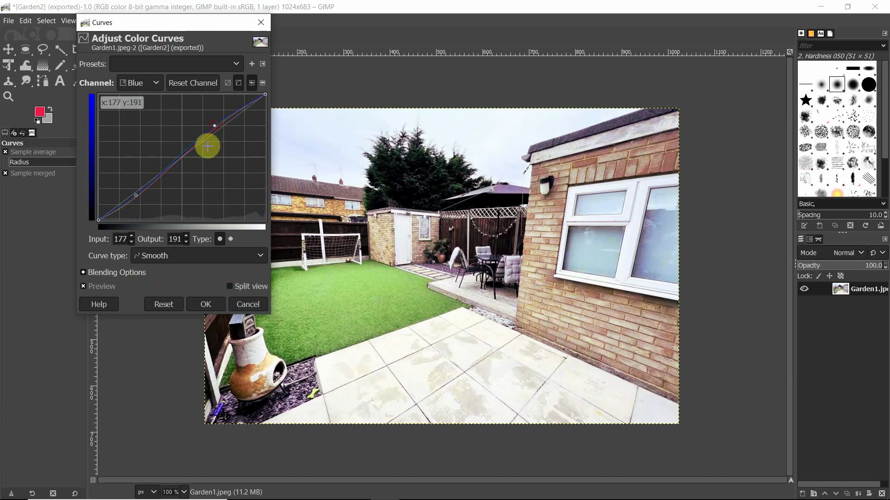
left_click(206, 308)
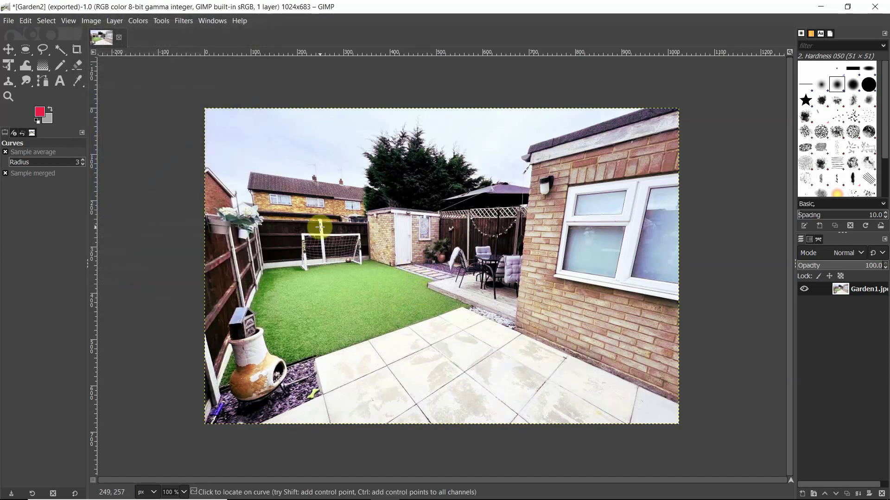
- Export the edited image as Garden3.jpeg to the Saved Pictures folder with JPEG quality 90
left_click(9, 21)
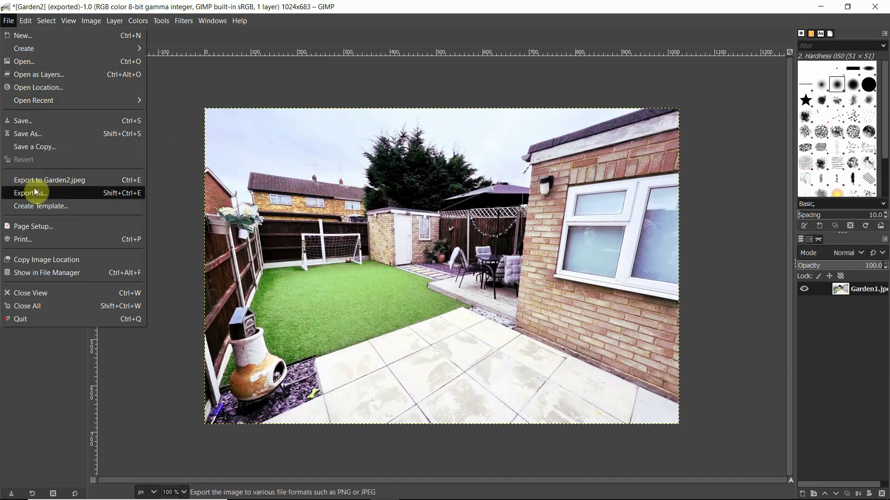
left_click(49, 192)
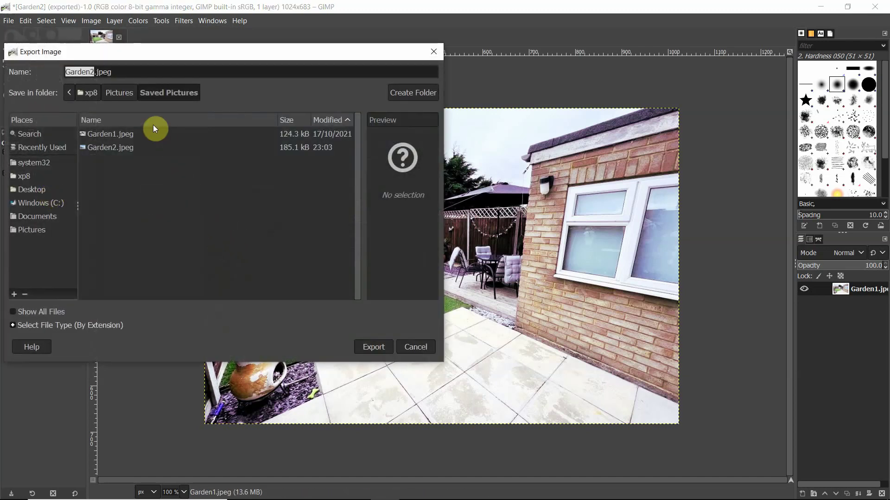
left_click(93, 73)
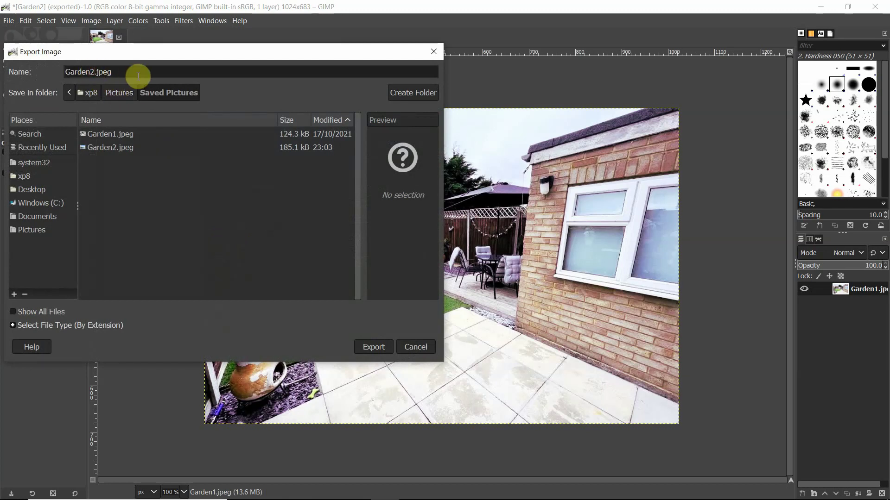
key("BackSpace")
type("3")
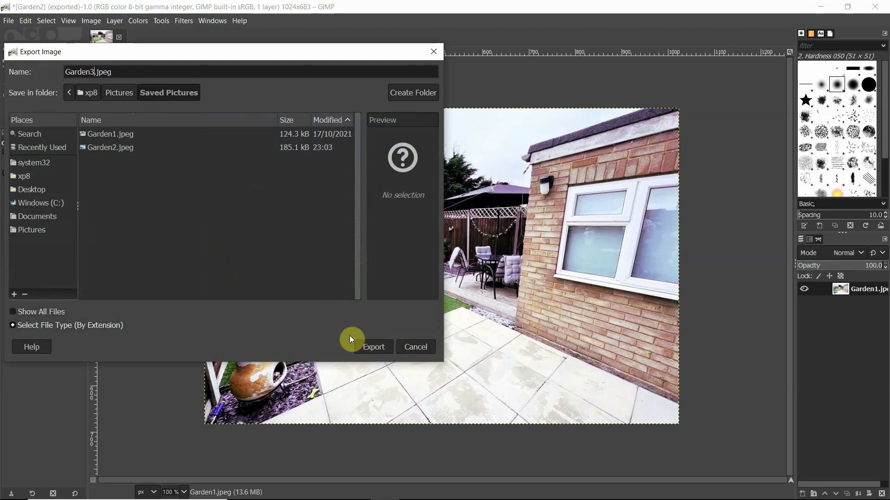
left_click(371, 347)
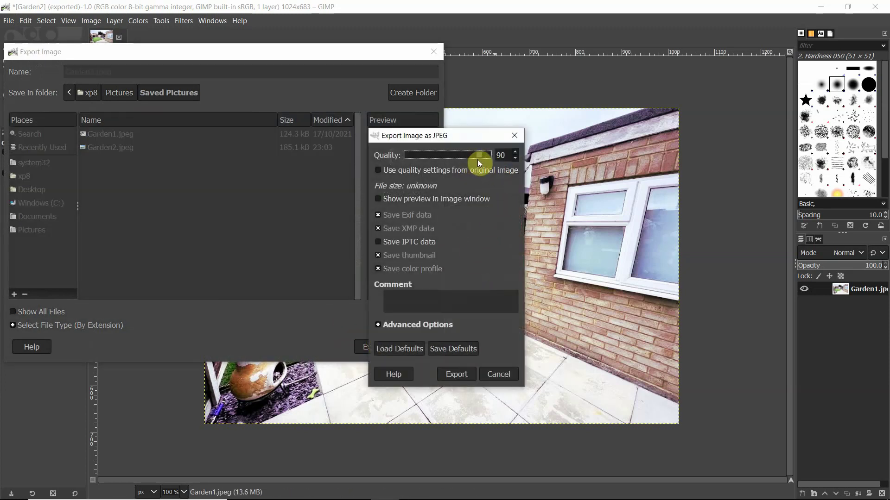
left_click(455, 373)
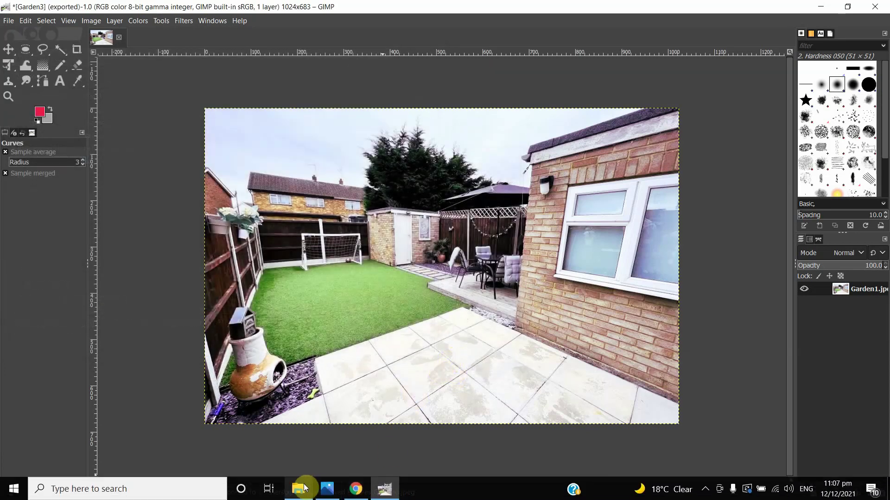
- Switch to File Explorer and open Garden3 from the Saved Pictures folder in Photos
left_click(300, 489)
left_click(273, 103)
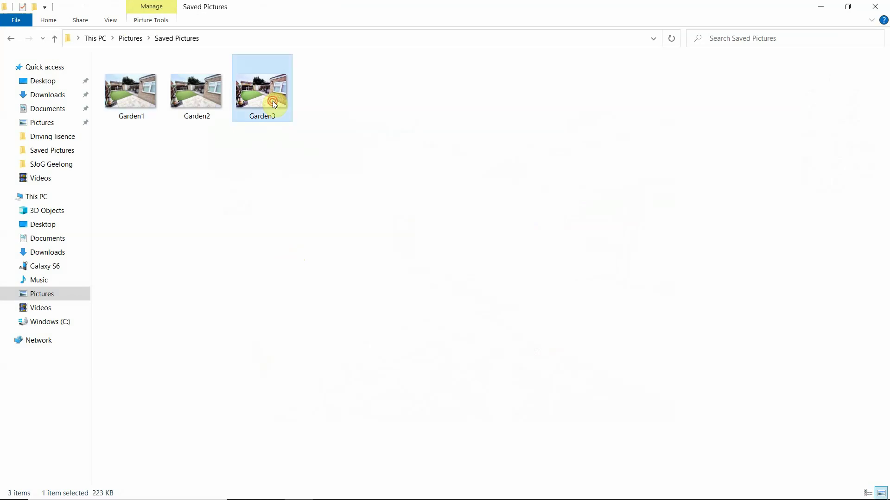
double_click(273, 103)
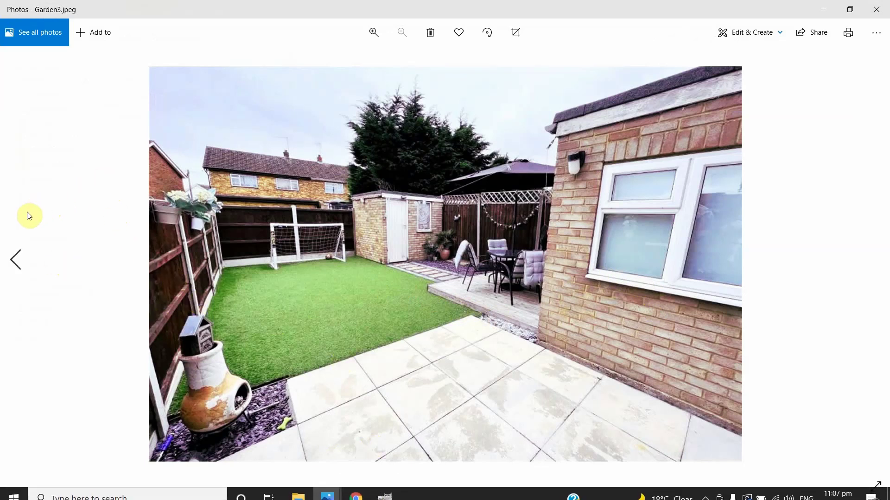
- Browse between Garden1, Garden2 and Garden3 to compare the colors of the original and exported images
left_click(18, 263)
left_click(18, 263)
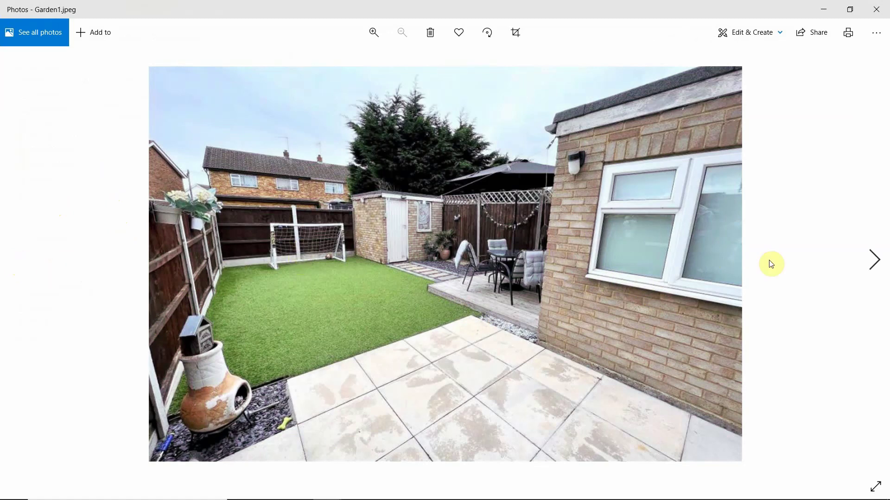
left_click(875, 262)
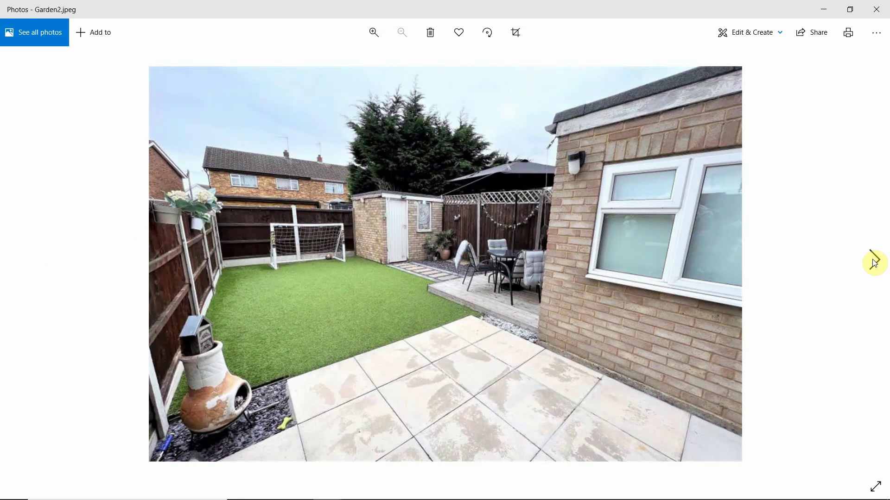
left_click(874, 263)
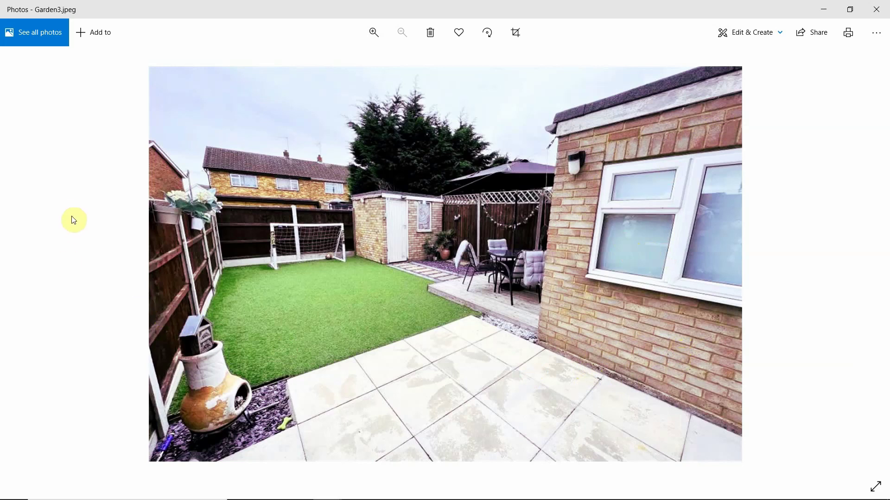
left_click(16, 263)
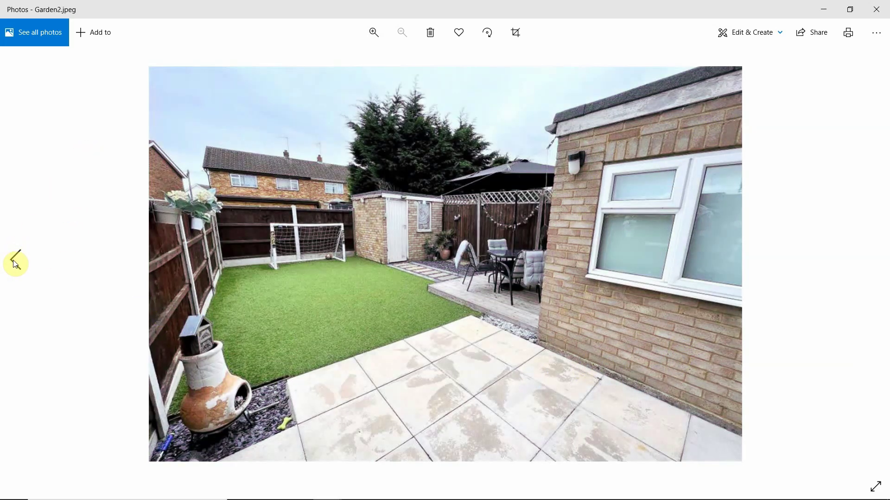
left_click(874, 260)
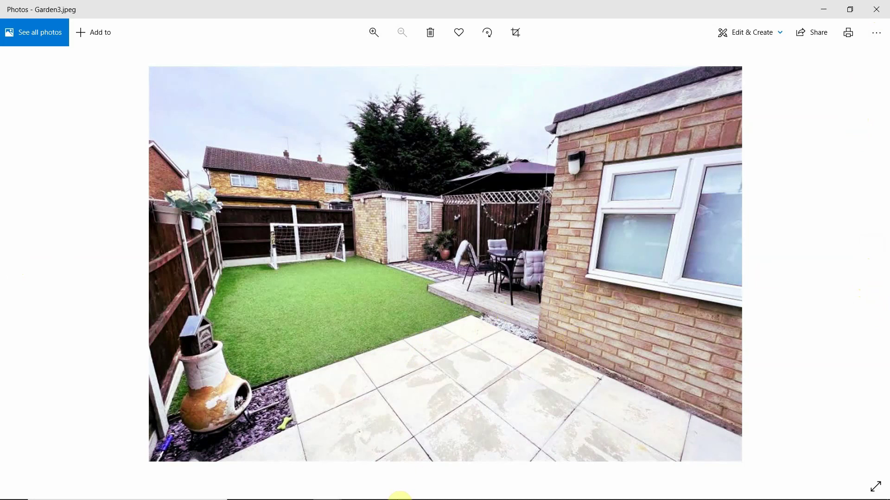
- Return to File Explorer and check Garden3's file size, pixel dimensions and DPI in its properties, closing them when done
mouse_move(399, 498)
left_click(298, 489)
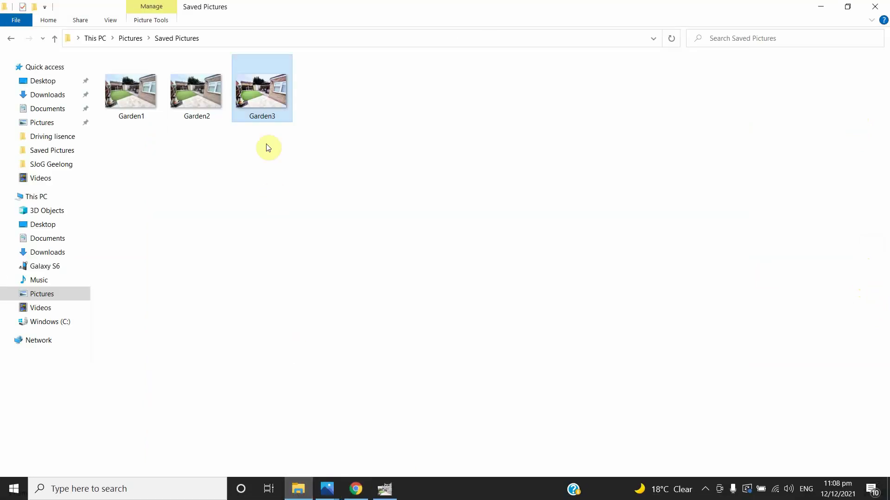
right_click(265, 96)
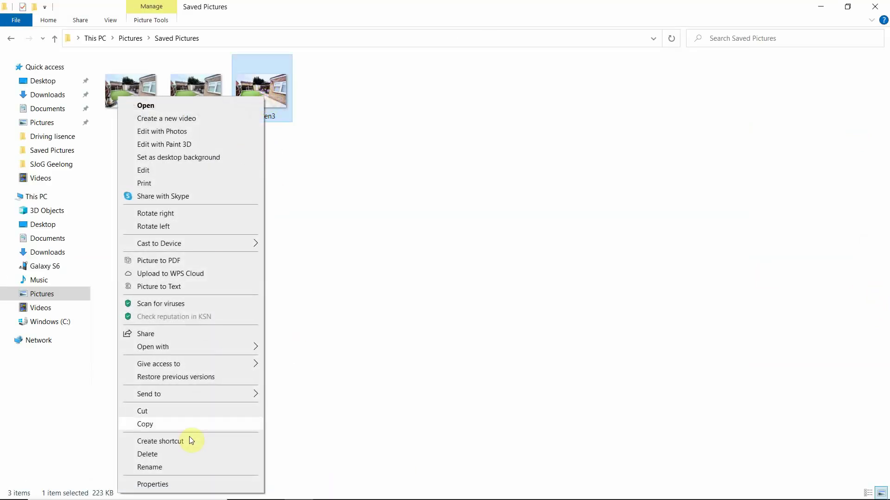
left_click(180, 487)
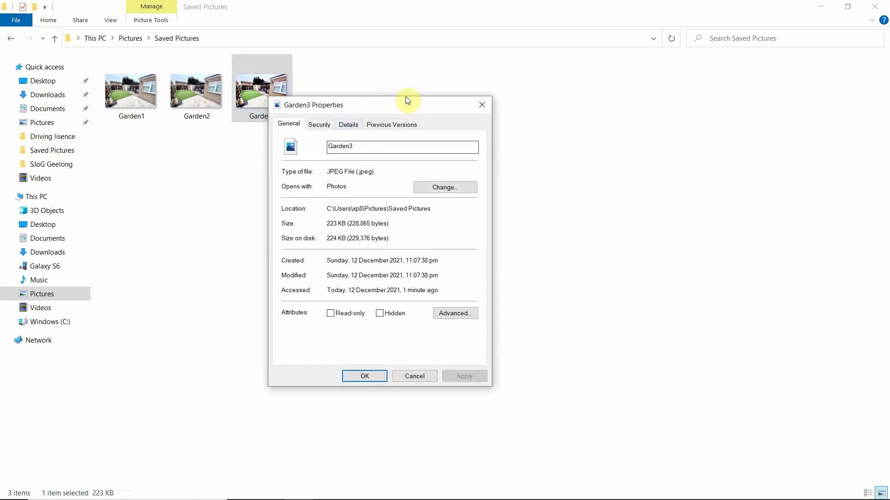
left_click_drag(407, 99, 142, 67)
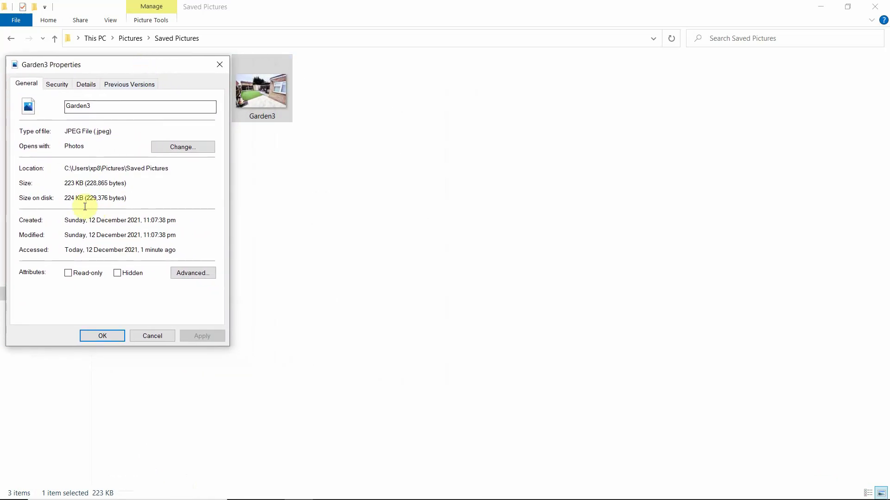
double_click(65, 183)
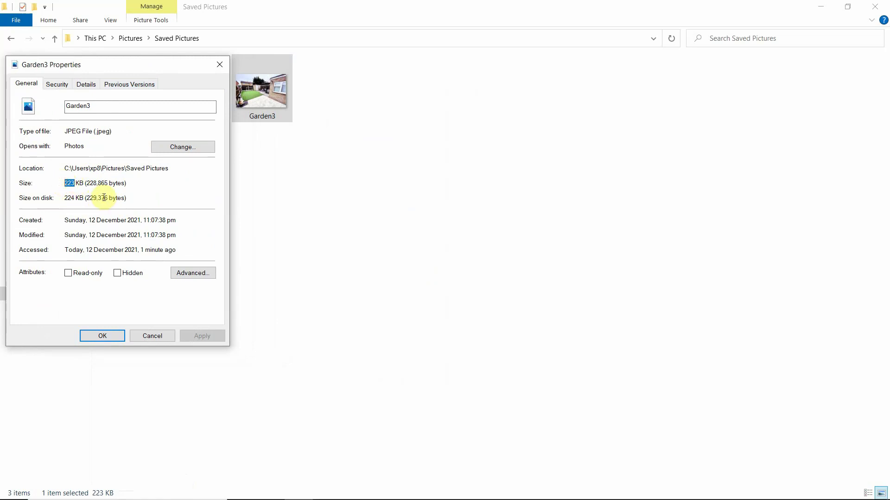
left_click(86, 84)
scroll(138, 225, "down", 2)
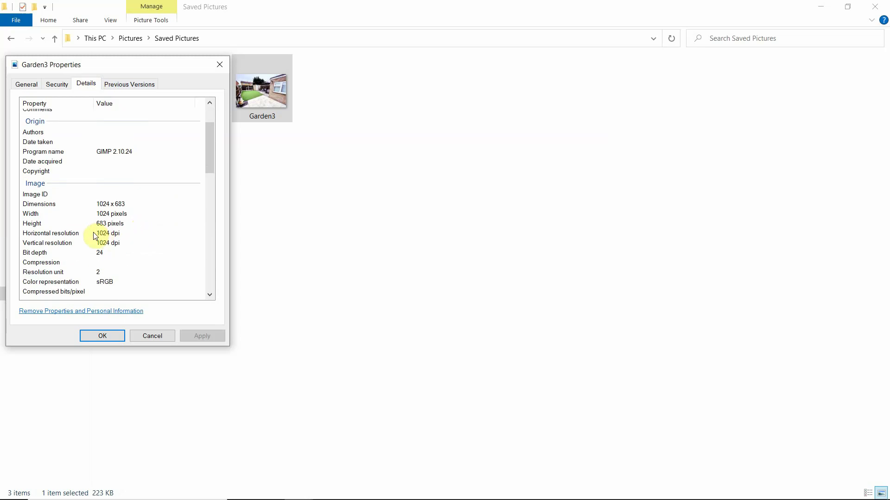
left_click(114, 335)
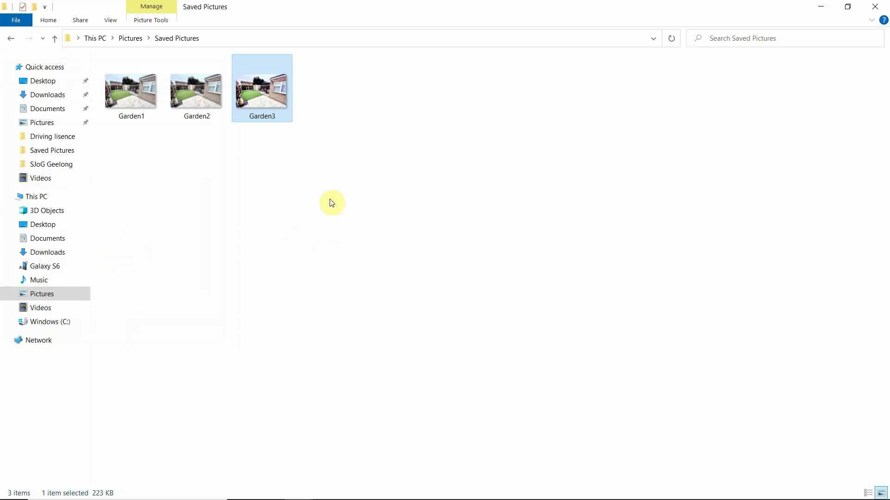
- Go back to Photos and compare Garden3 with Garden2 once more, ending on Garden3
left_click(821, 7)
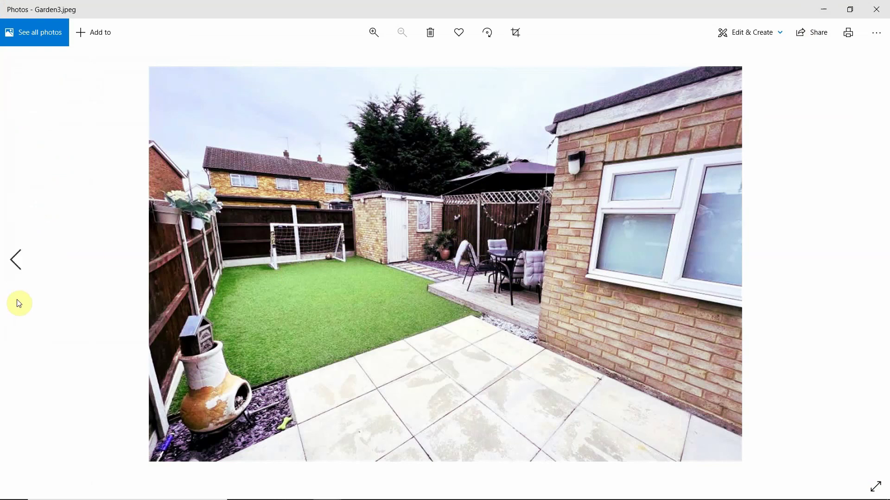
left_click(11, 268)
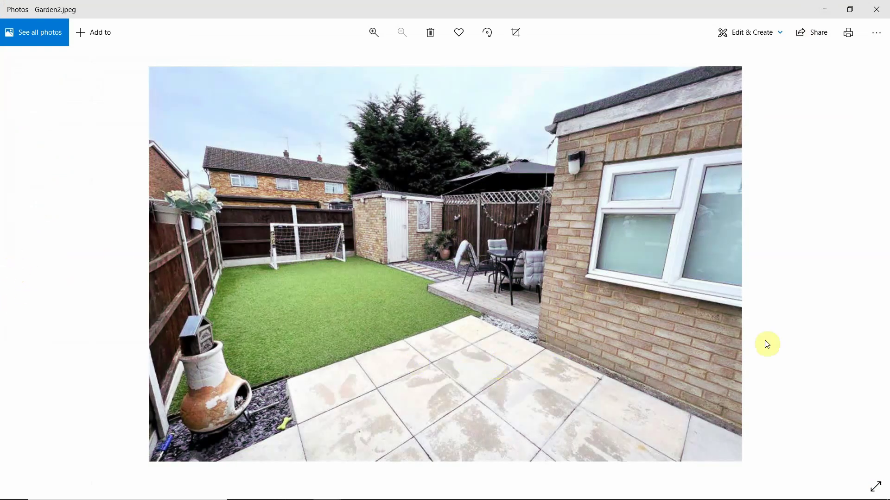
left_click(875, 262)
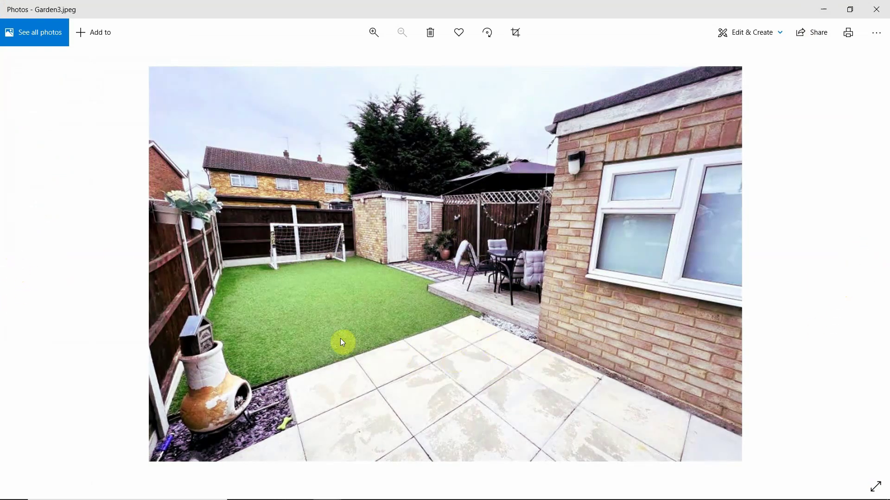